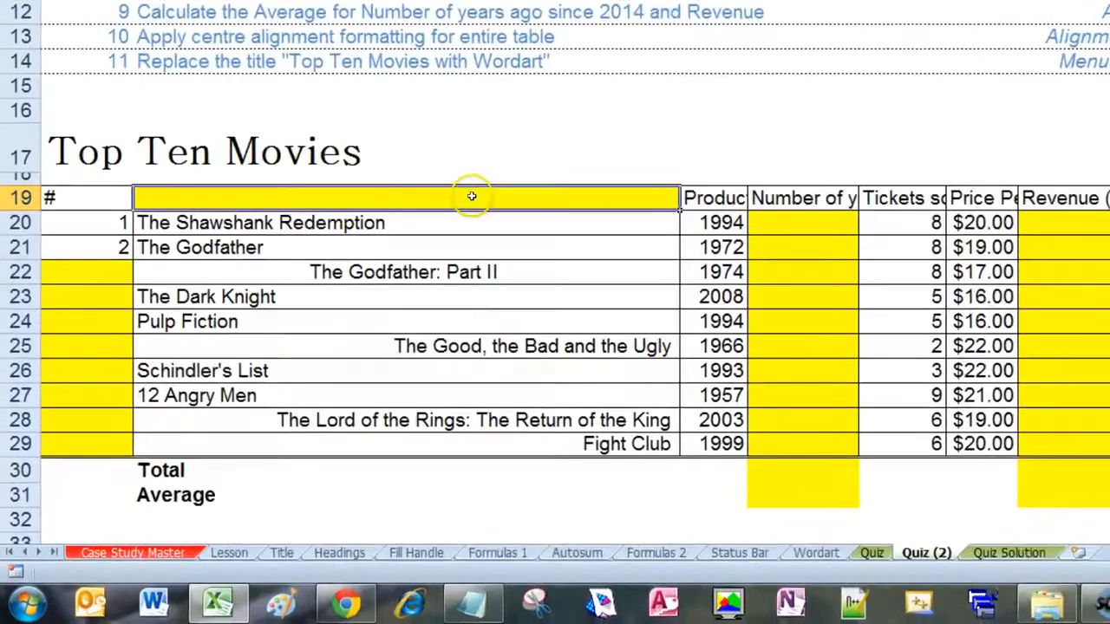
Enter the table heading "Movie Name" above the movie titles in B19 and shade the task 1 cell green.
type("Movi")
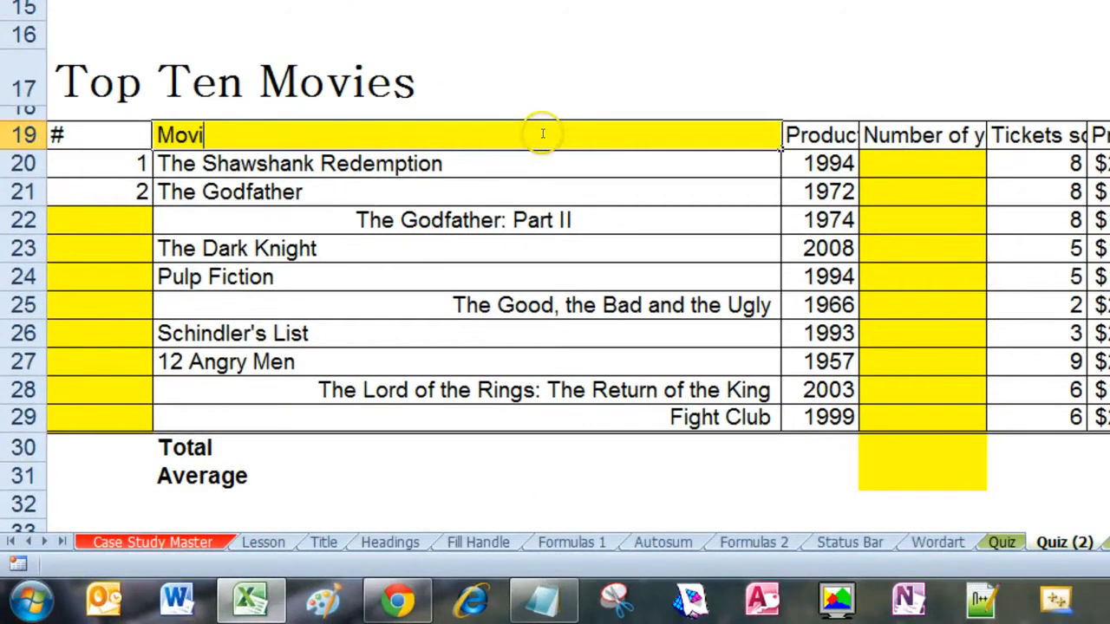
type("e Nam")
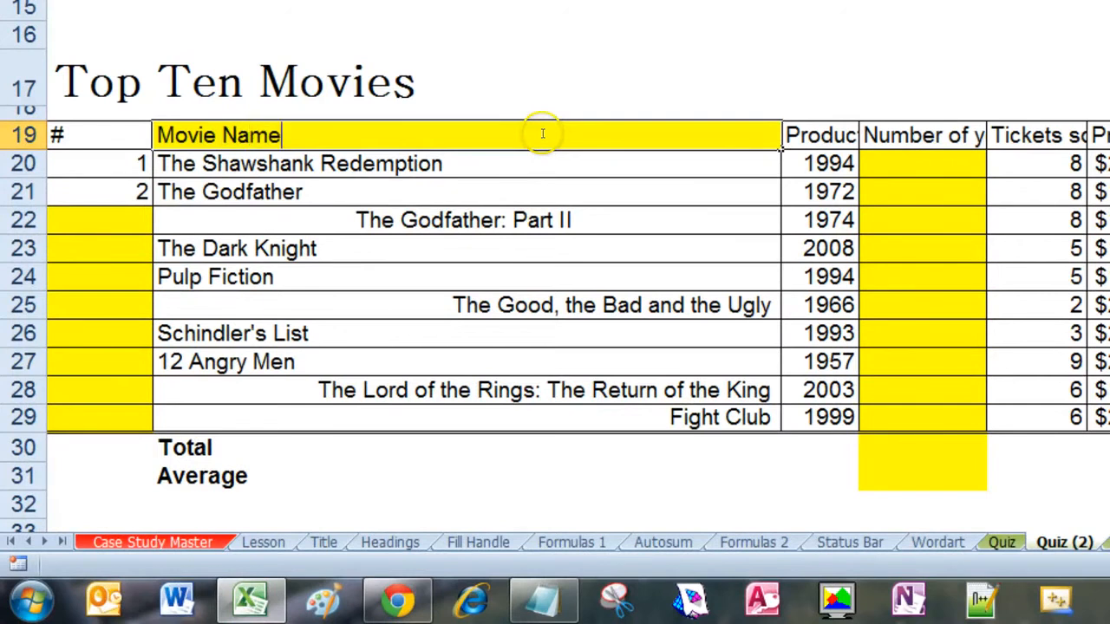
type("e")
key("Return")
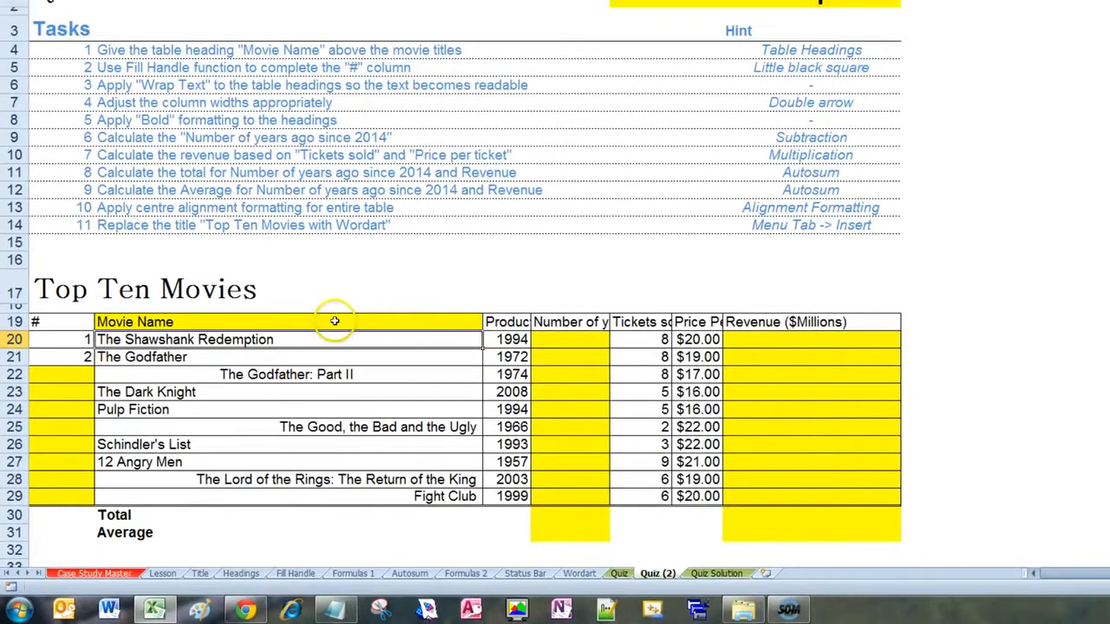
left_click(242, 50)
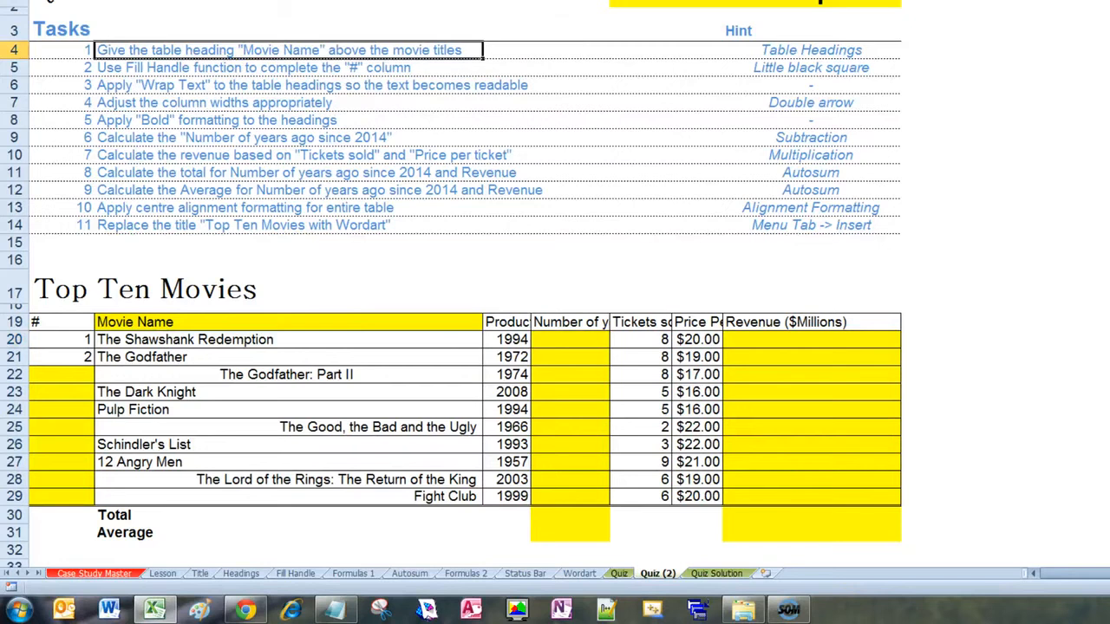
left_click(269, 68)
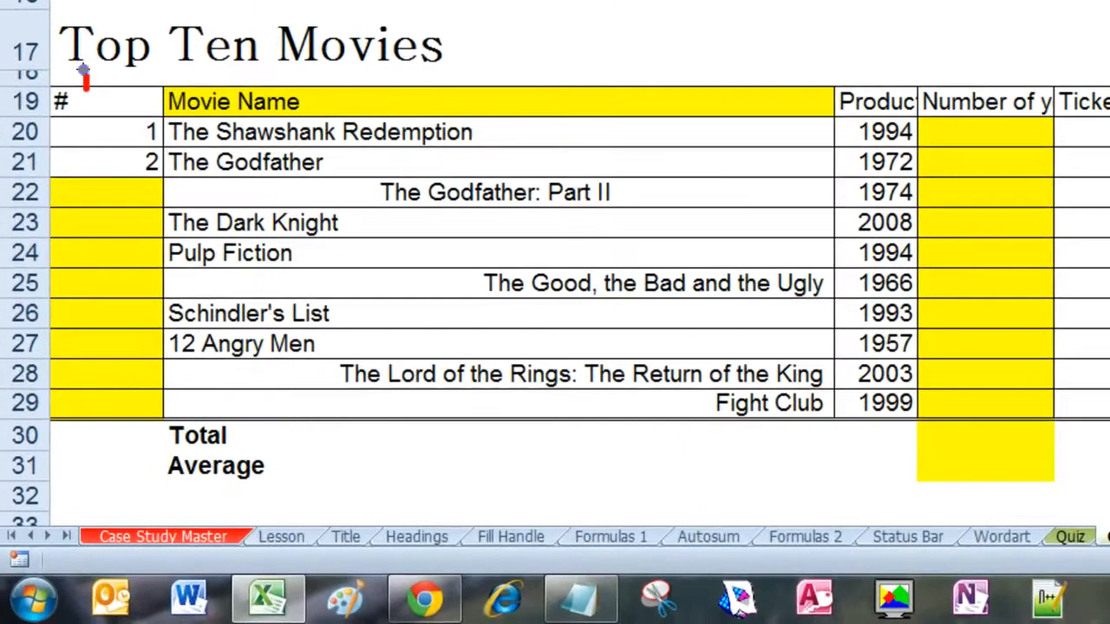
mouse_move(82, 70)
left_mouse_down()
mouse_move(35, 97)
mouse_move(81, 100)
left_mouse_up()
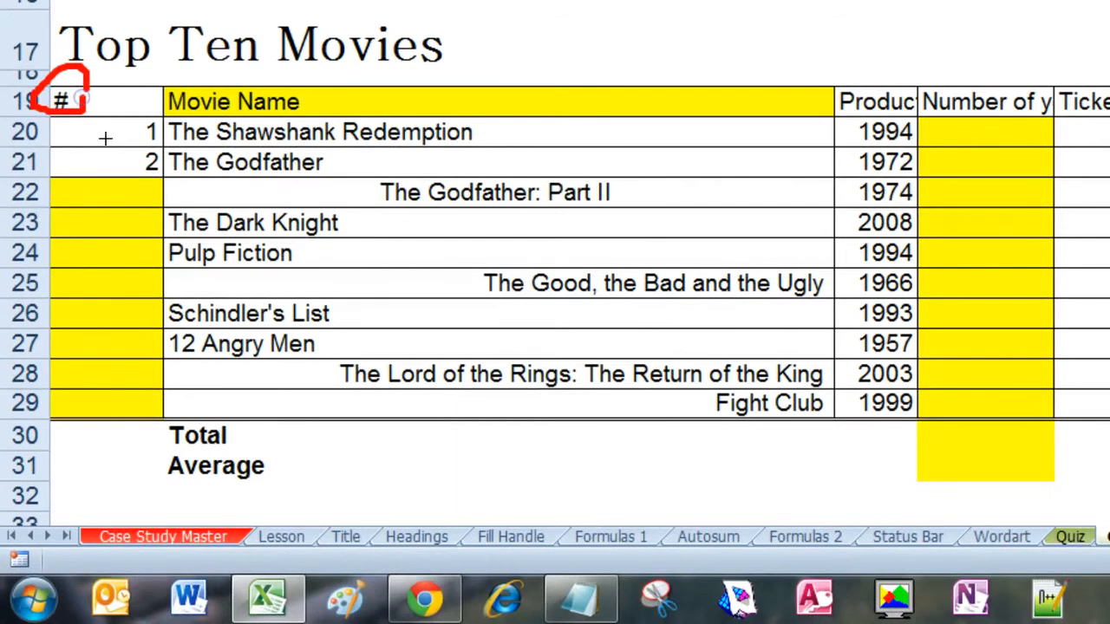
mouse_move(118, 185)
left_mouse_down()
mouse_move(139, 293)
mouse_move(100, 389)
left_mouse_up()
key("Escape")
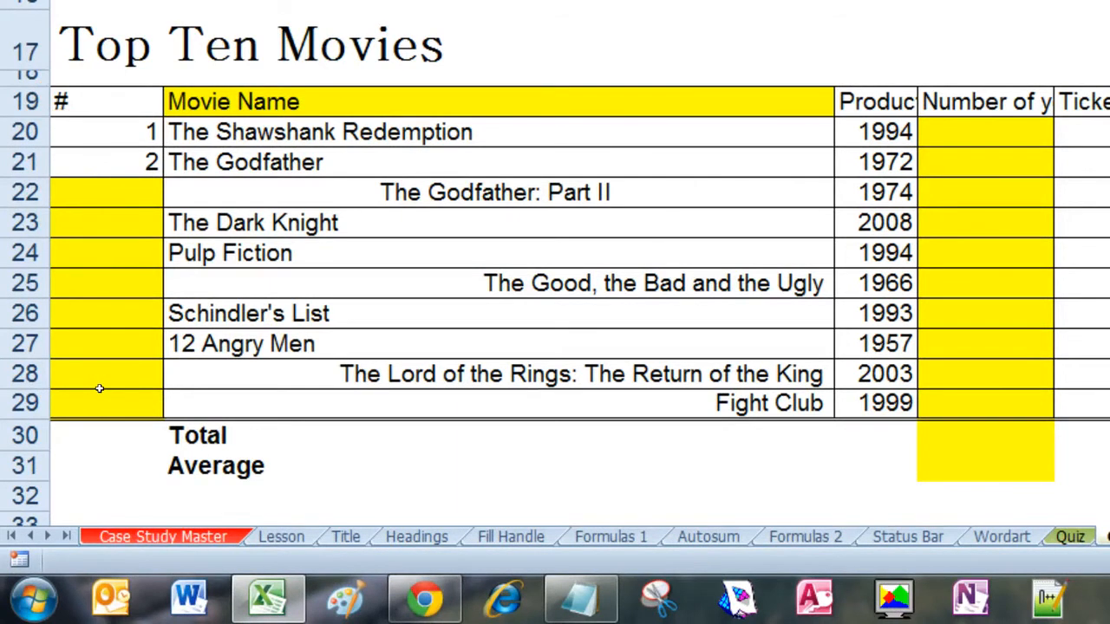
Extend the number series from A20:A21 down to A29 with the fill handle and shade the task 2 cell green.
left_click(132, 132)
left_click_drag(132, 132, 132, 156)
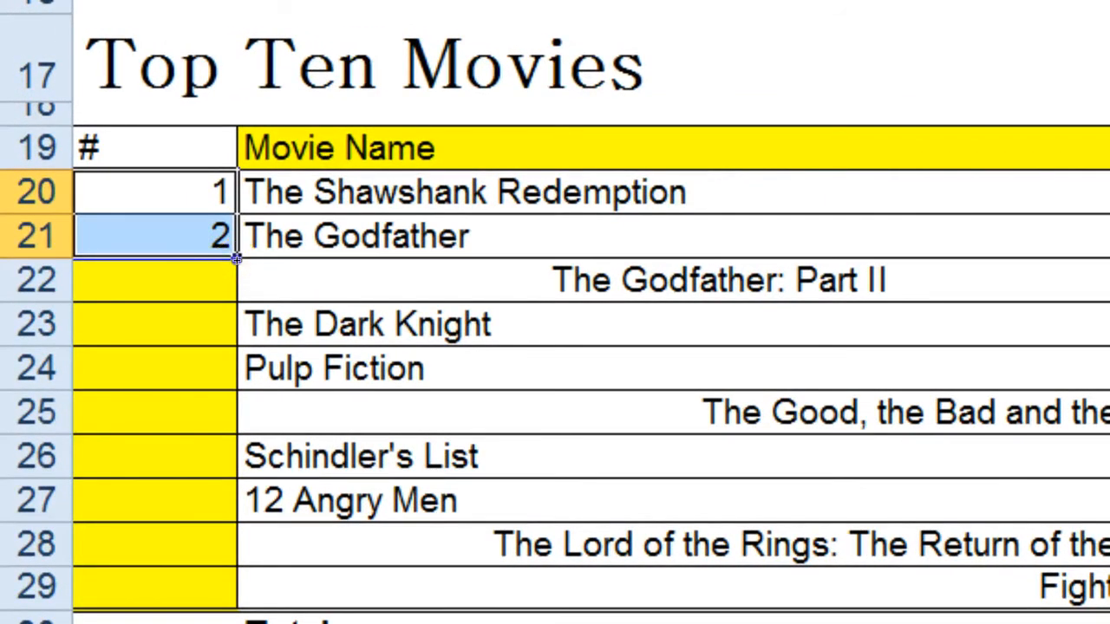
left_click_drag(236, 279, 217, 590)
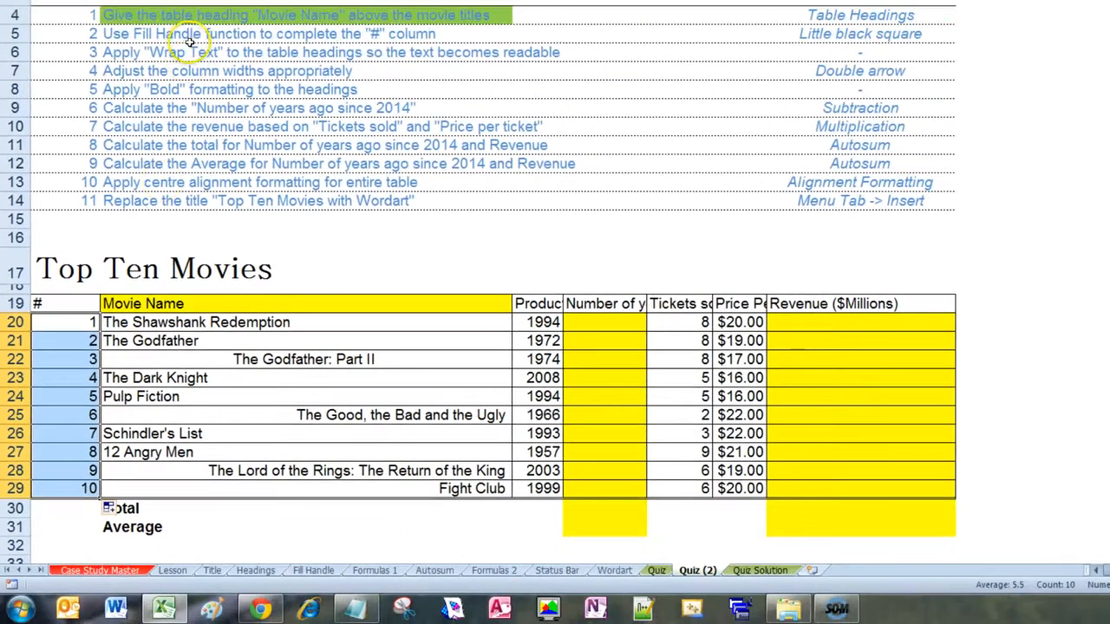
left_click(194, 35)
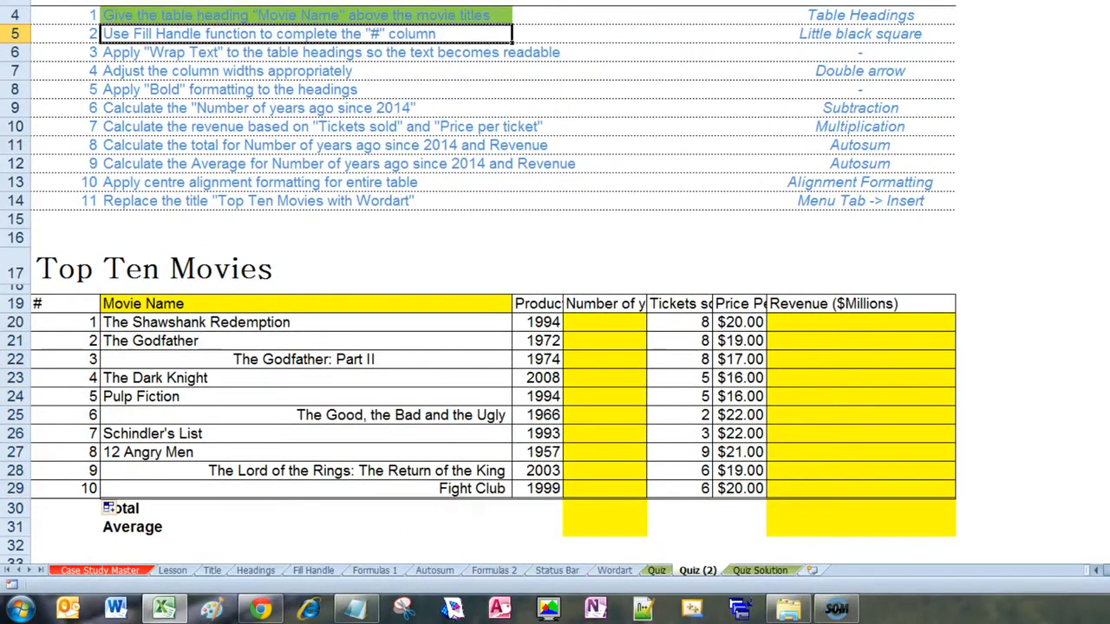
left_click(199, 1)
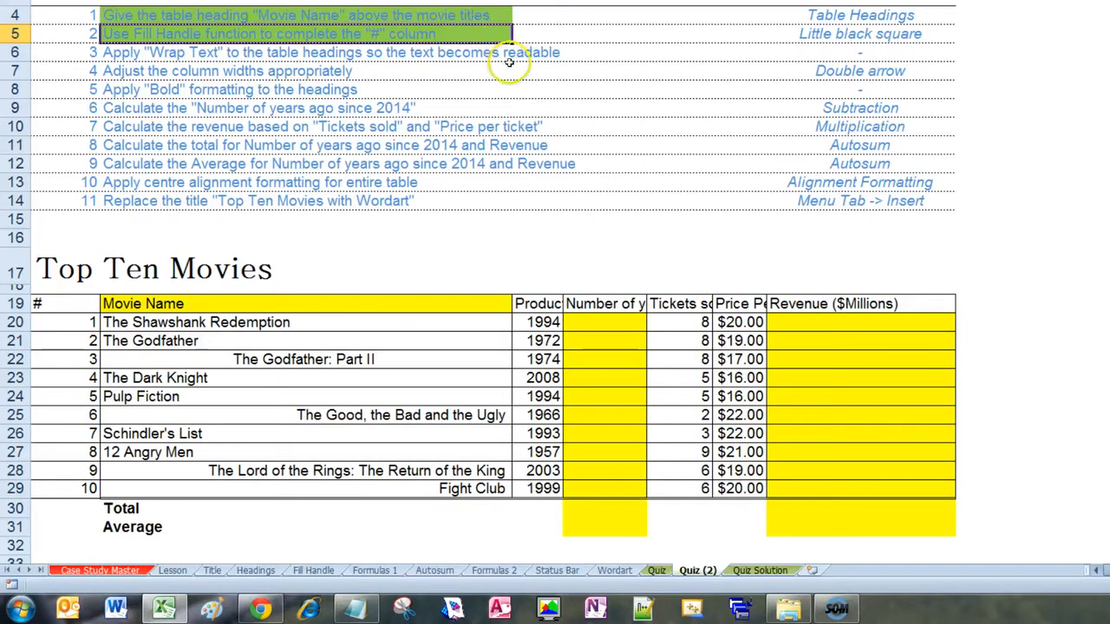
Apply Wrap Text to the table headings in A19:G19 and shade the task 3 cell green.
left_click(54, 304)
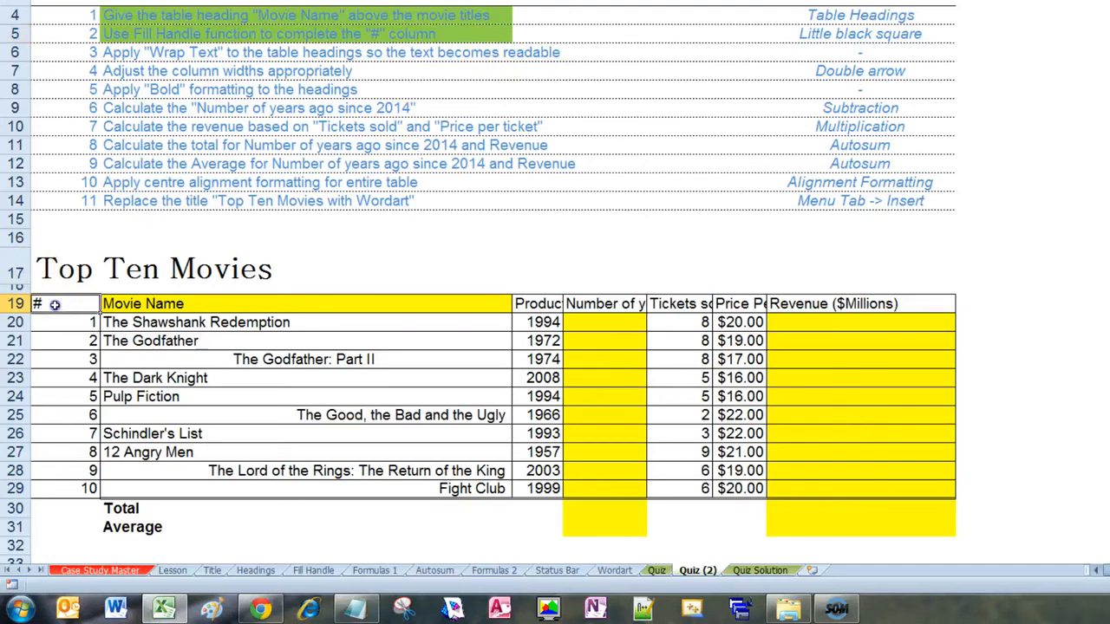
left_click_drag(61, 308, 775, 301)
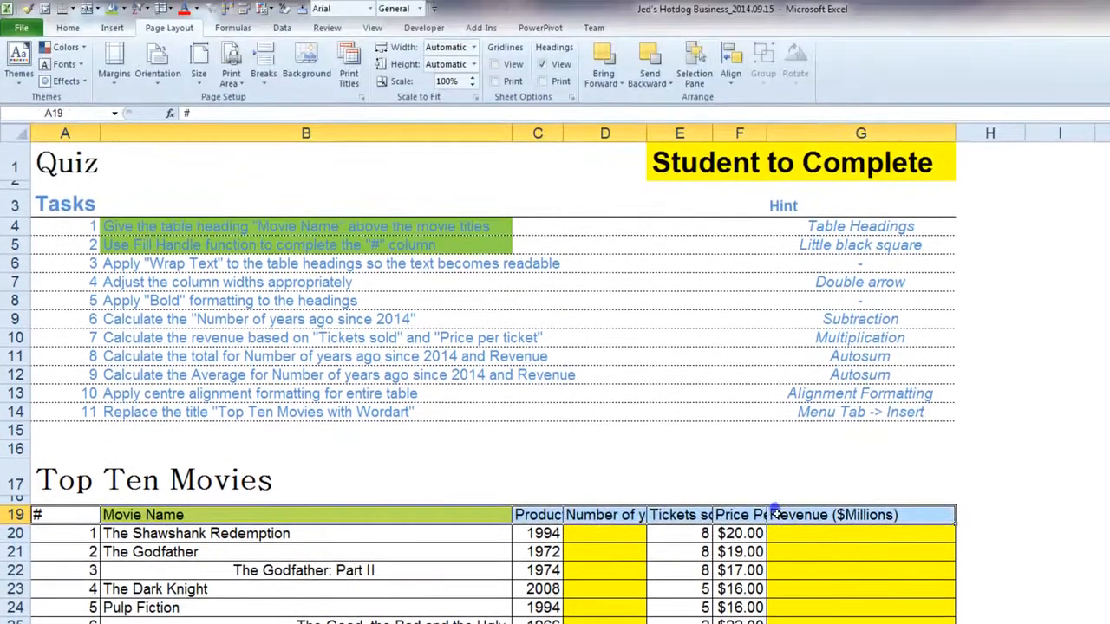
left_click(67, 28)
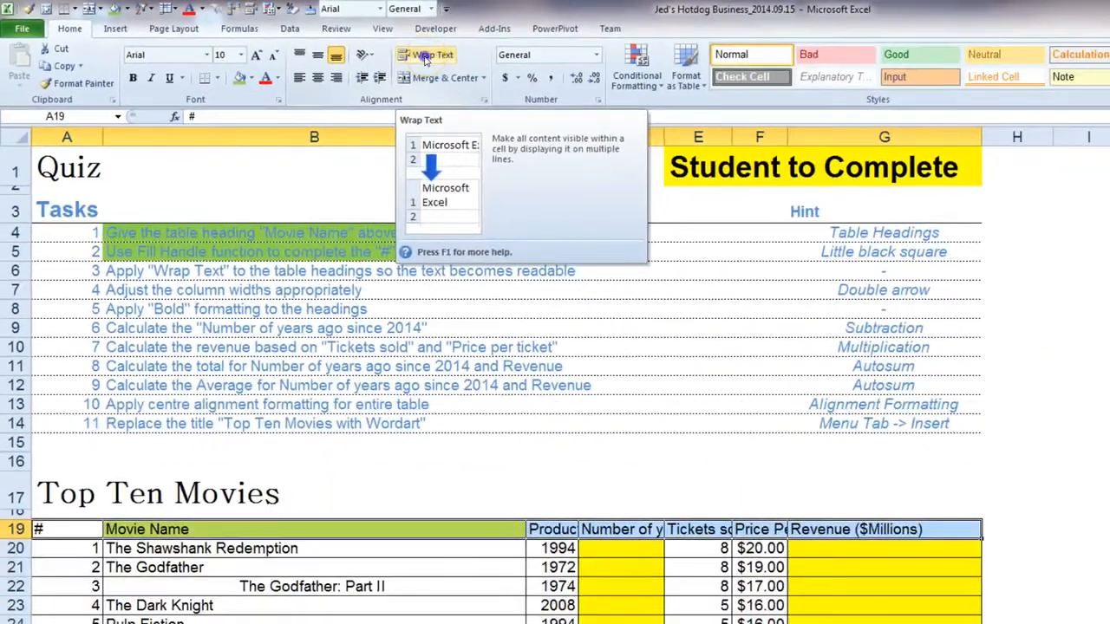
left_click(878, 119)
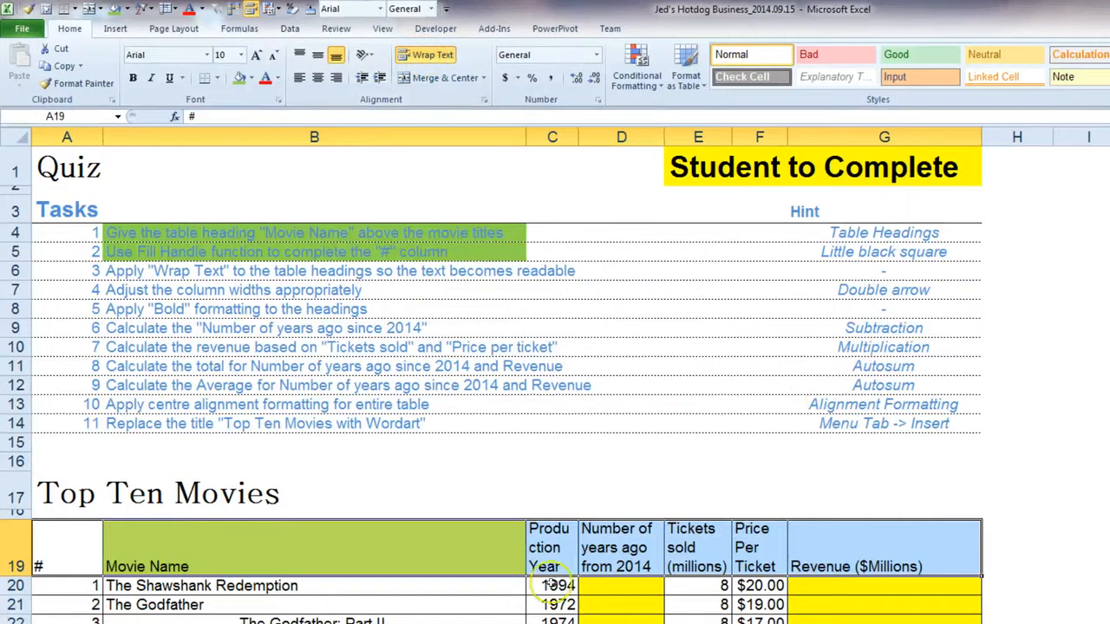
left_click(599, 551)
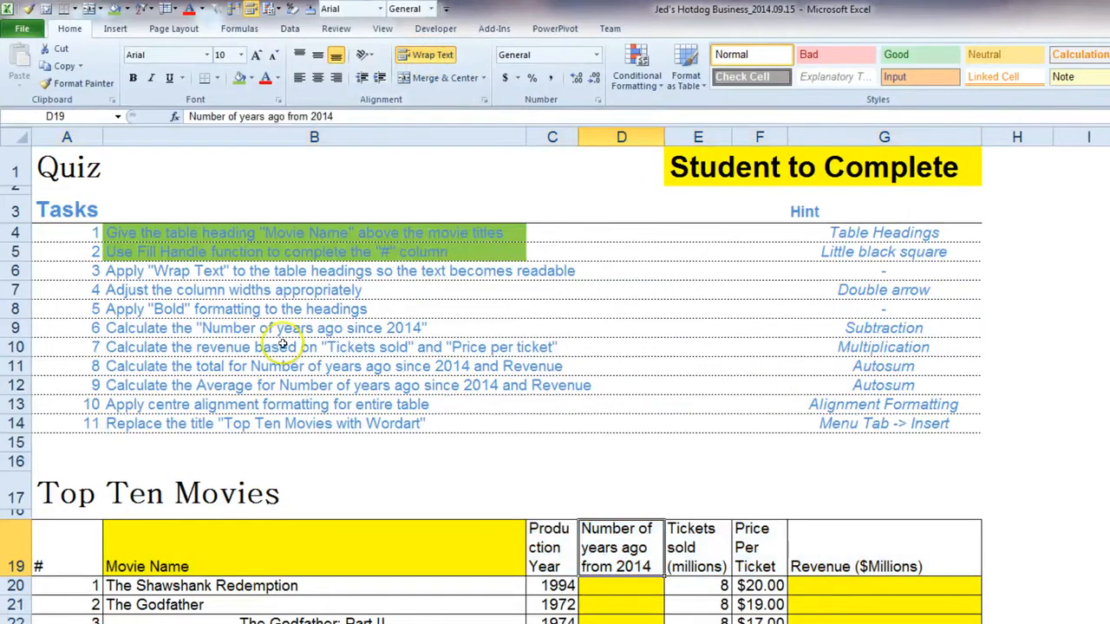
left_click(267, 272)
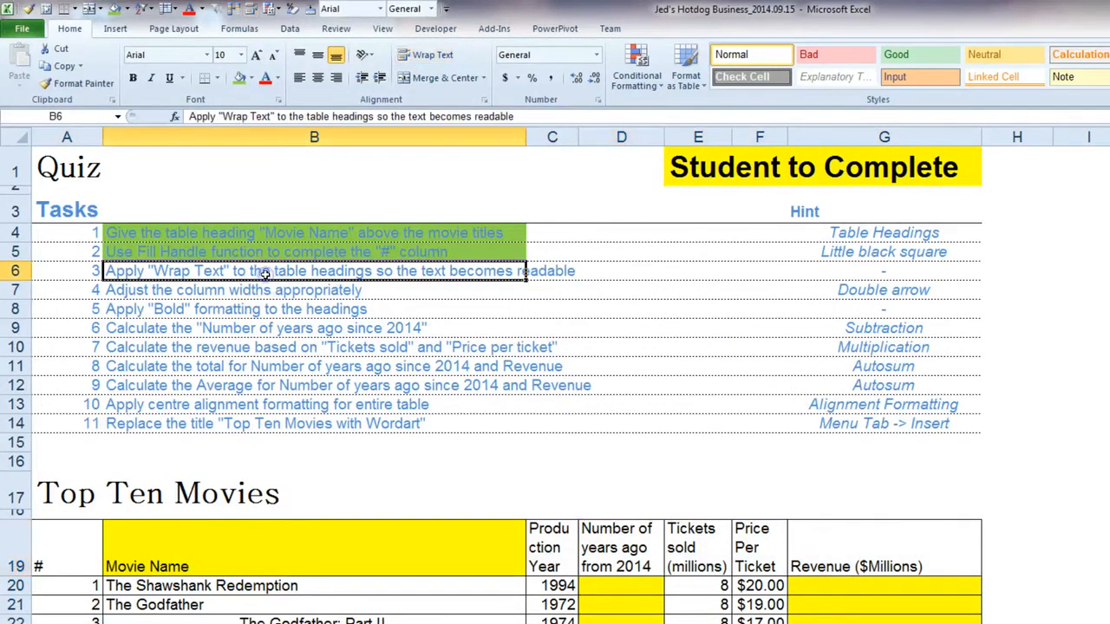
left_click(238, 80)
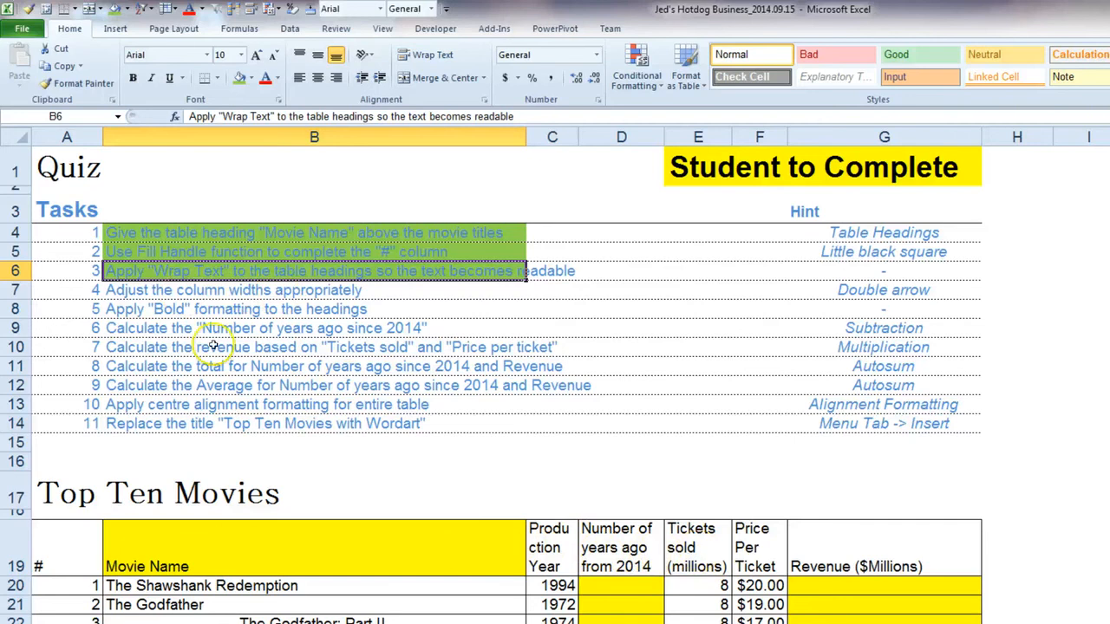
Narrow columns A, B and G, widen columns C to F to suit the table, and shade the task 4 cell green.
left_click_drag(106, 133, 70, 148)
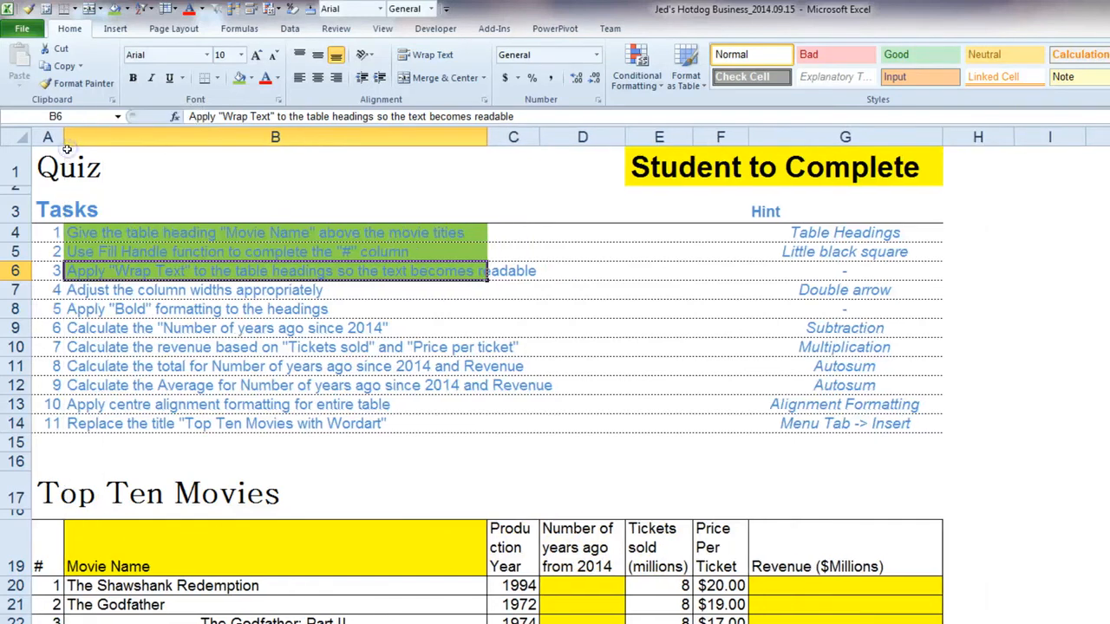
left_click_drag(483, 137, 396, 161)
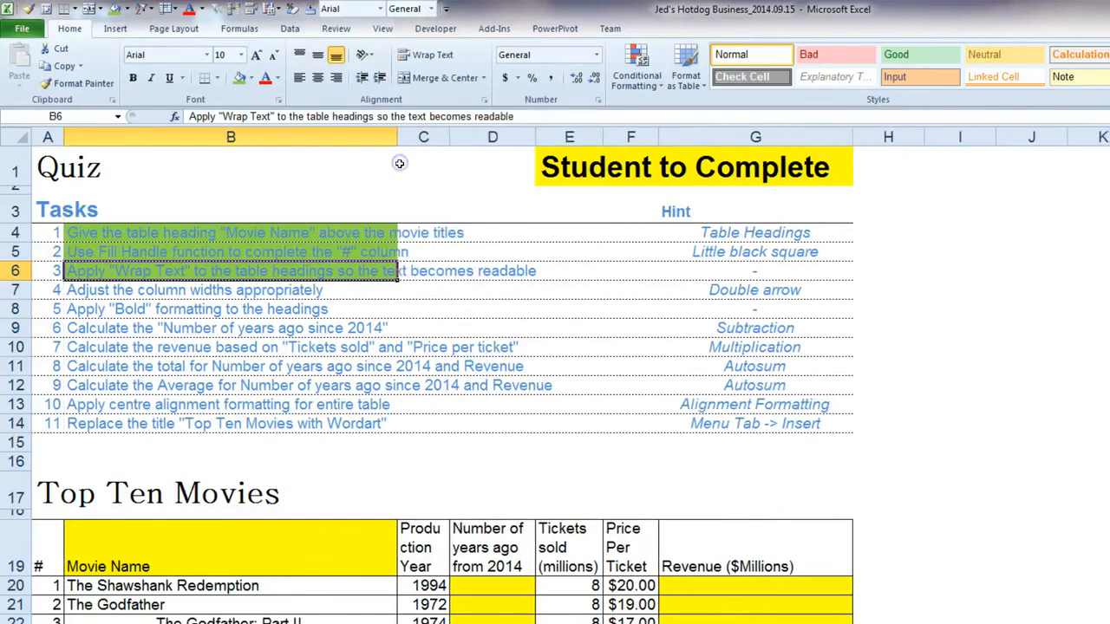
left_click_drag(447, 132, 481, 132)
left_click_drag(566, 135, 577, 135)
left_click_drag(646, 139, 752, 141)
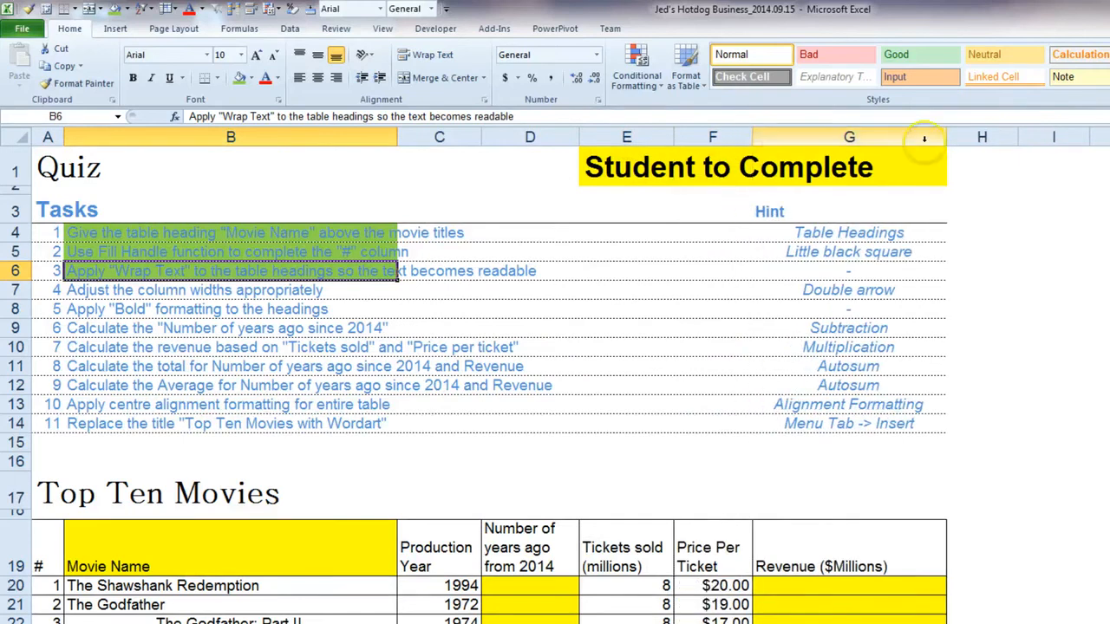
left_click_drag(946, 139, 876, 140)
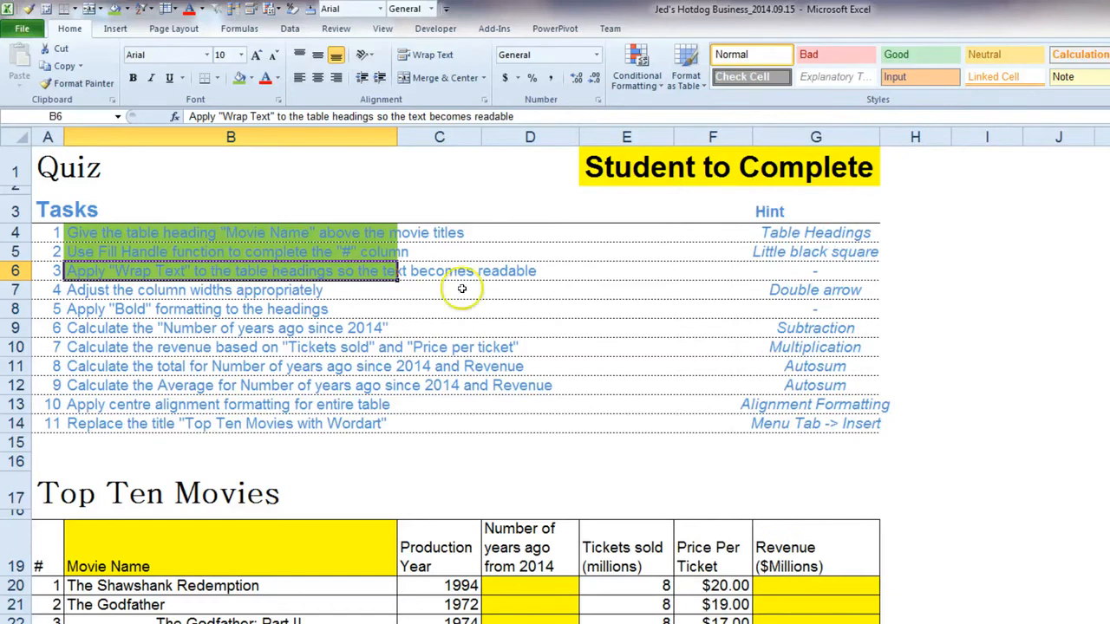
left_click(115, 292)
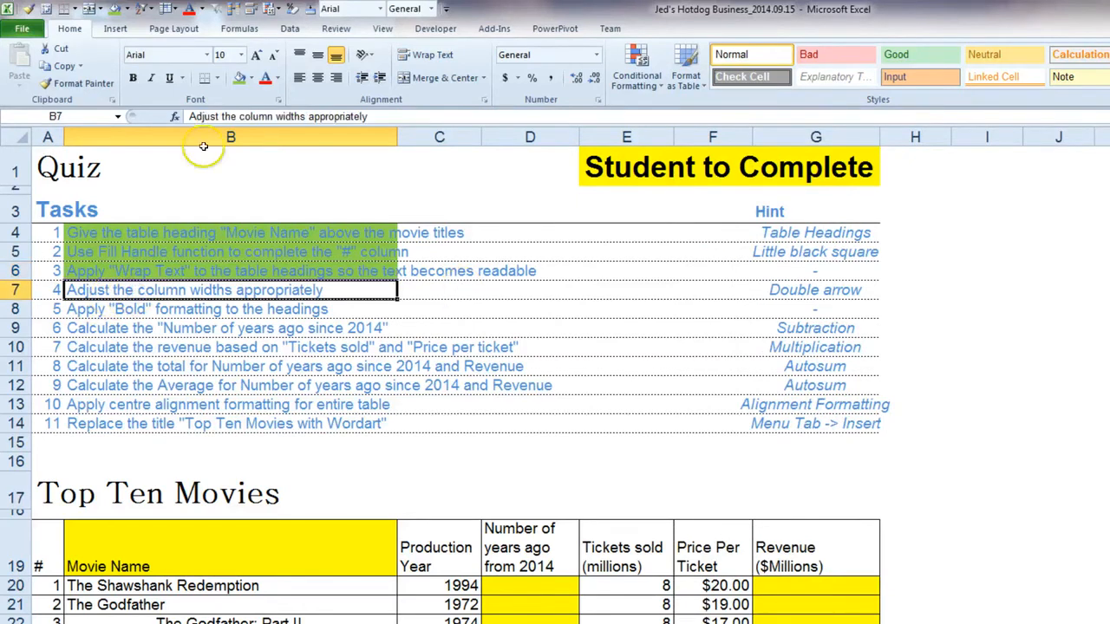
left_click(237, 78)
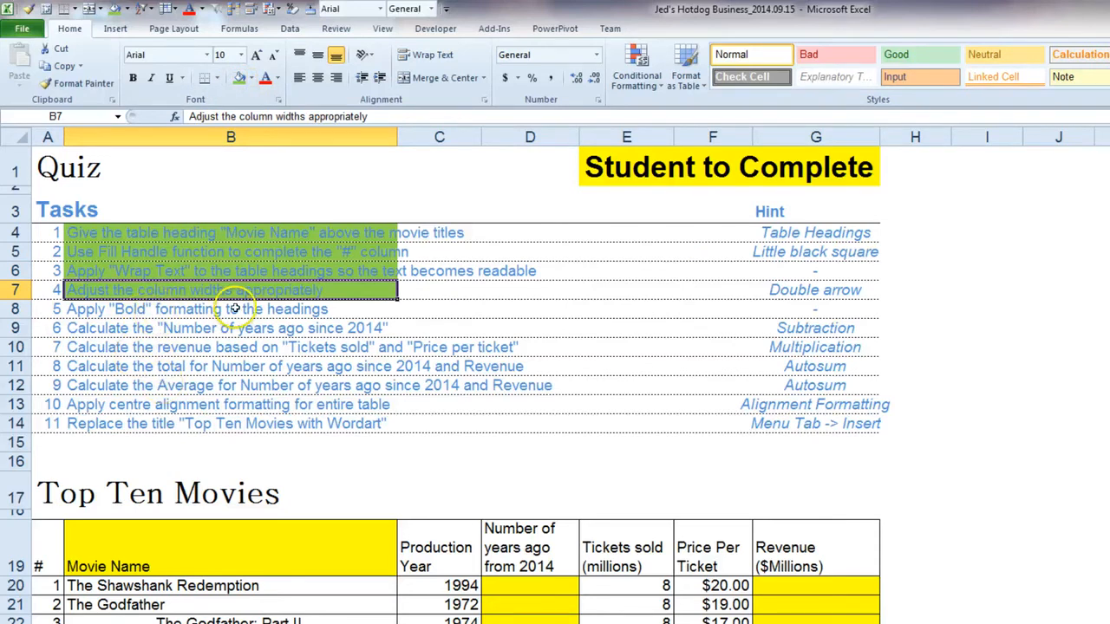
Apply Bold formatting to the table headings in A19:G19 and shade the task 5 cell green.
left_click(53, 548)
left_click_drag(209, 535, 772, 558)
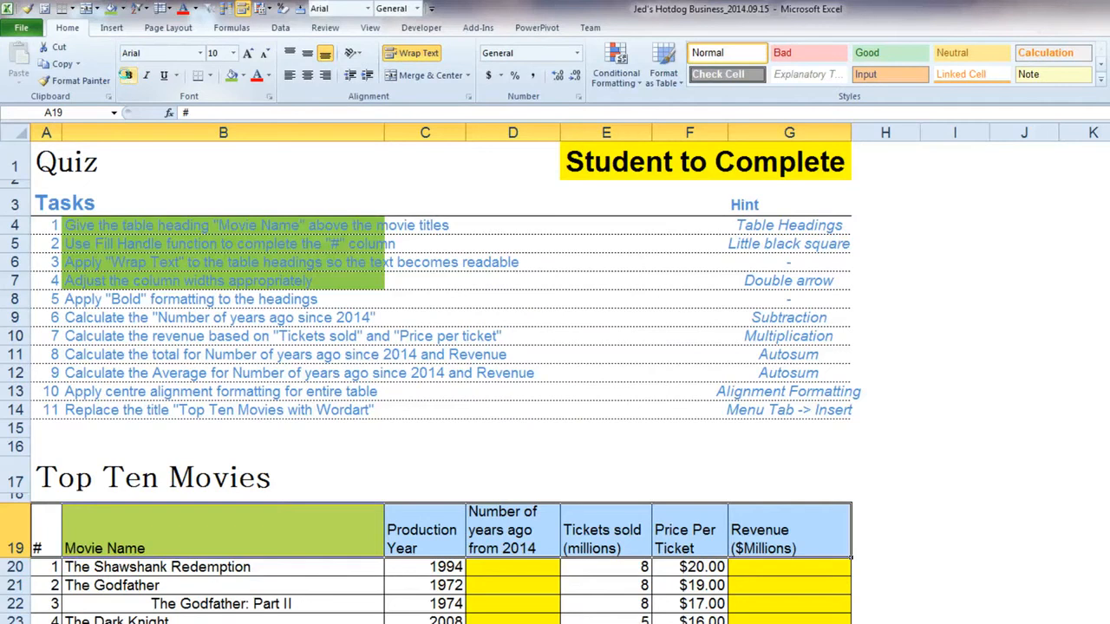
left_click(128, 74)
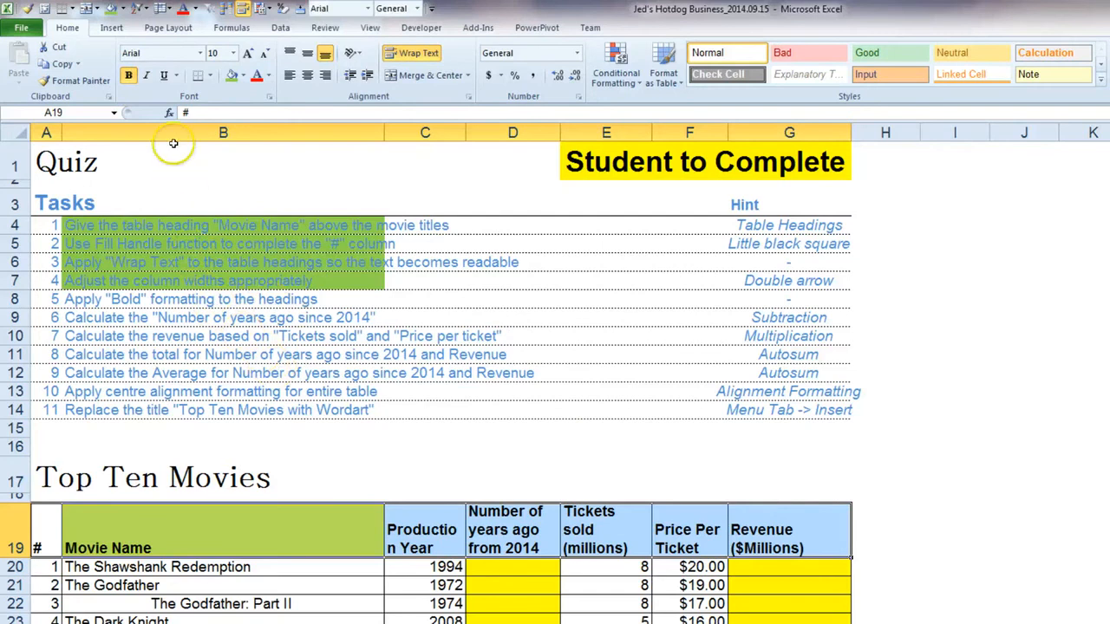
left_click(128, 78)
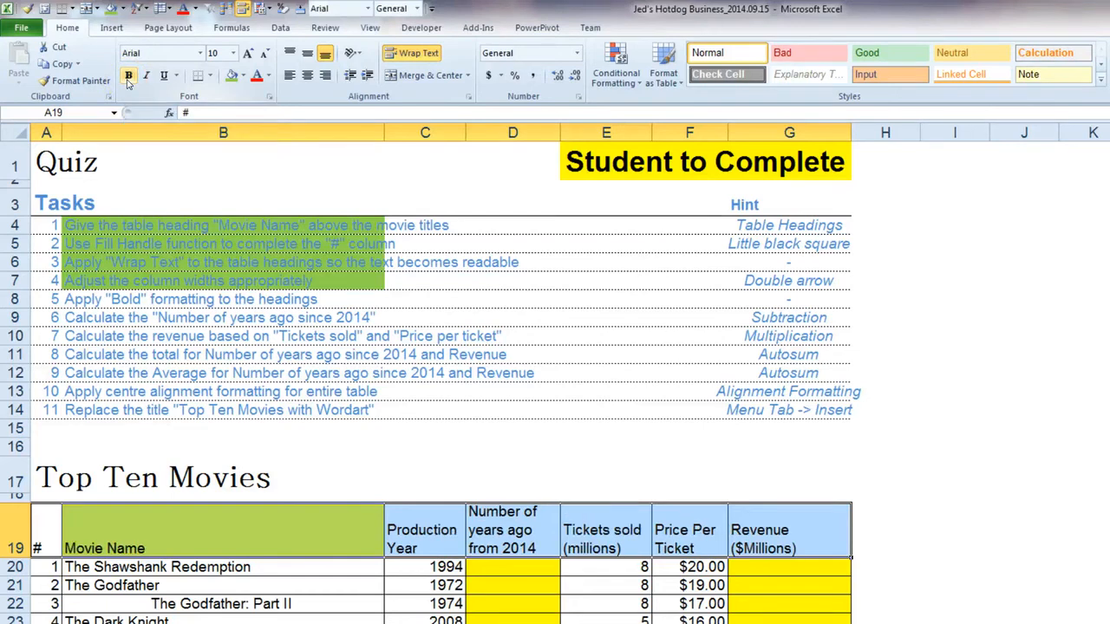
left_click(128, 78)
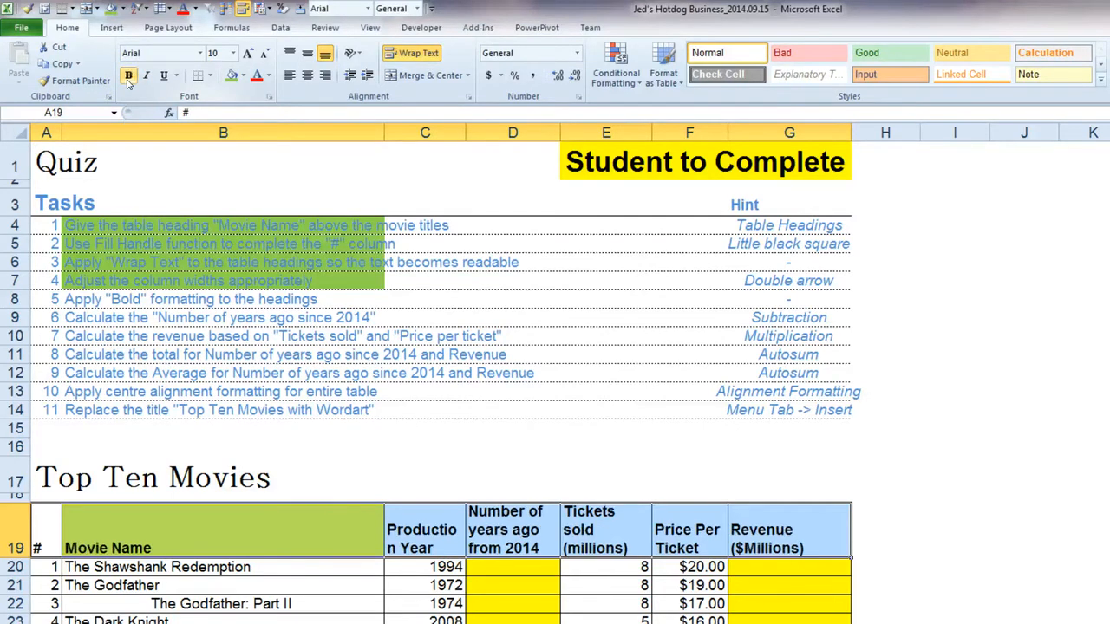
left_click(160, 298)
left_click(111, 7)
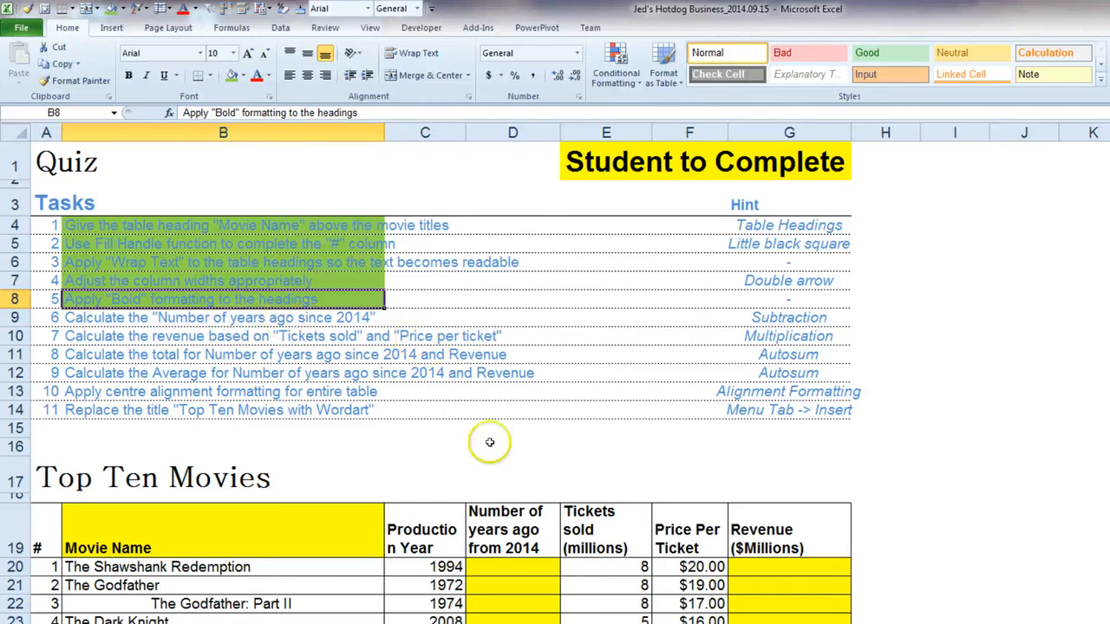
Enter the formula =2014-C20 in D20 to calculate the number of years ago for The Shawshank Redemption.
left_click(491, 530)
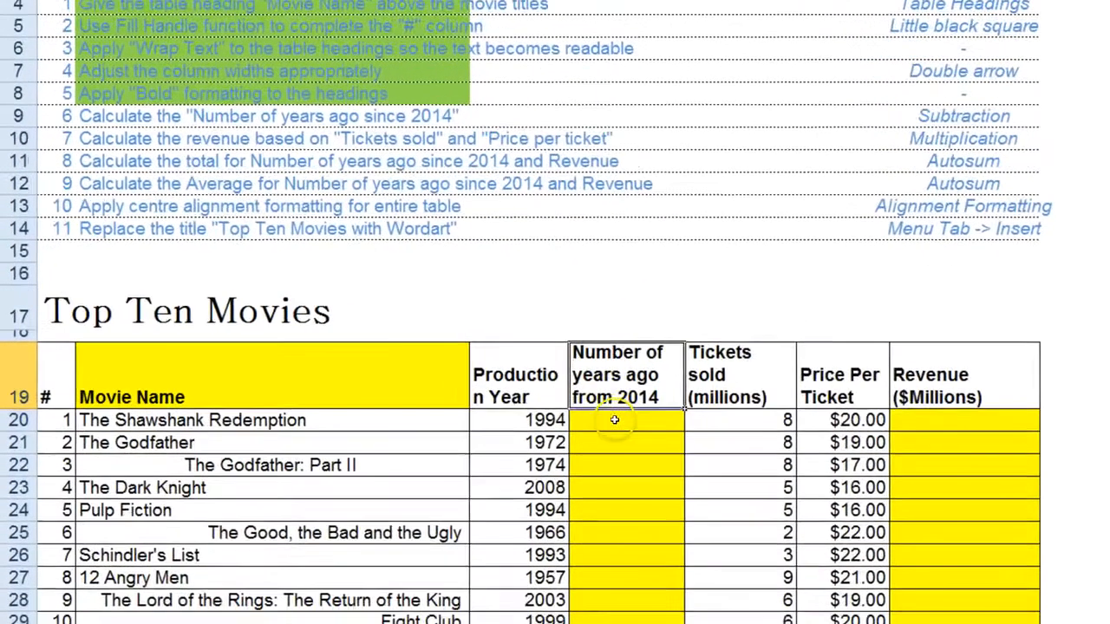
left_click(614, 419)
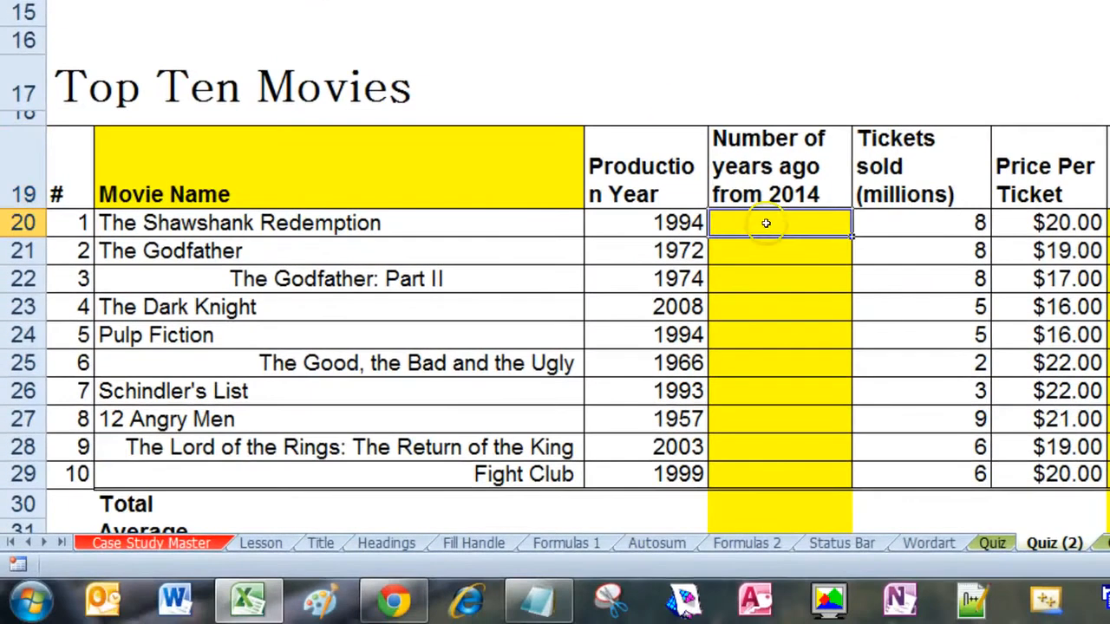
type("=2014-")
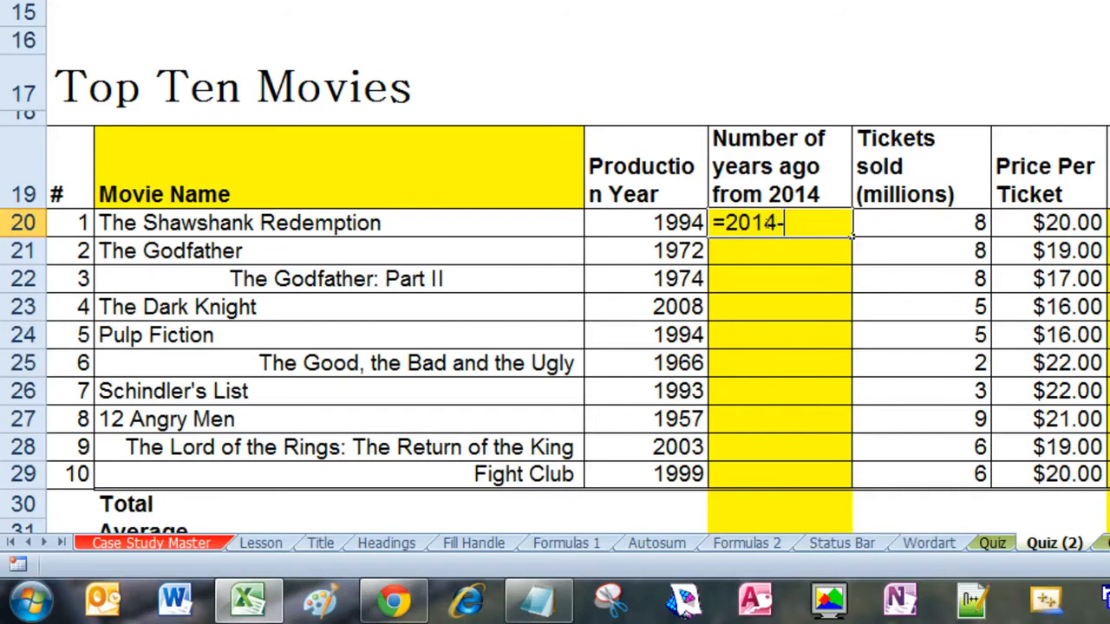
left_click(684, 223)
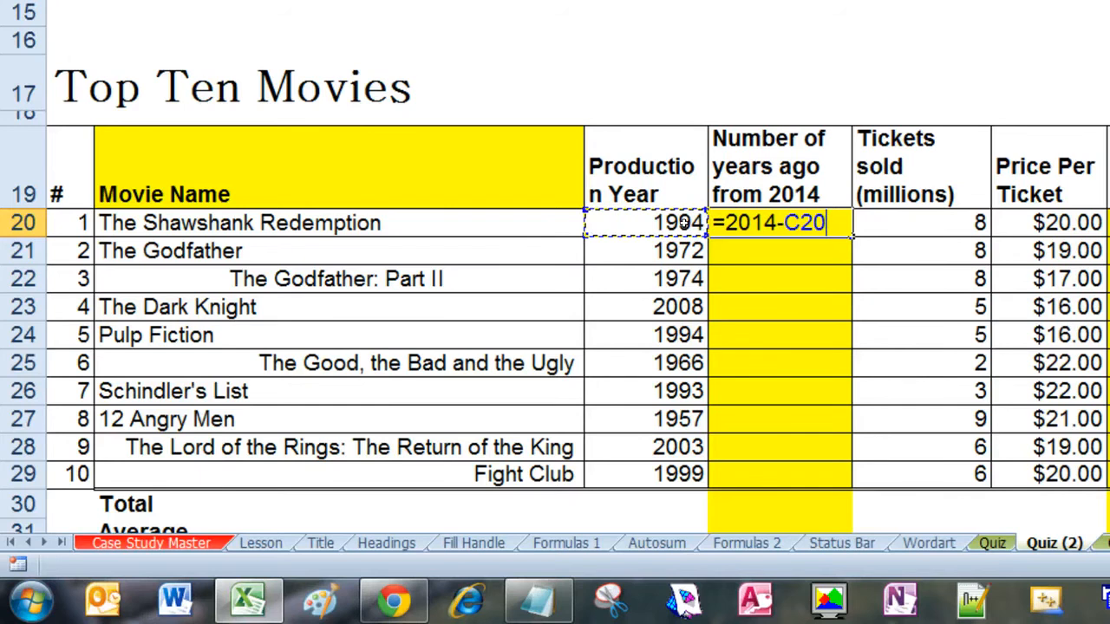
key("Return")
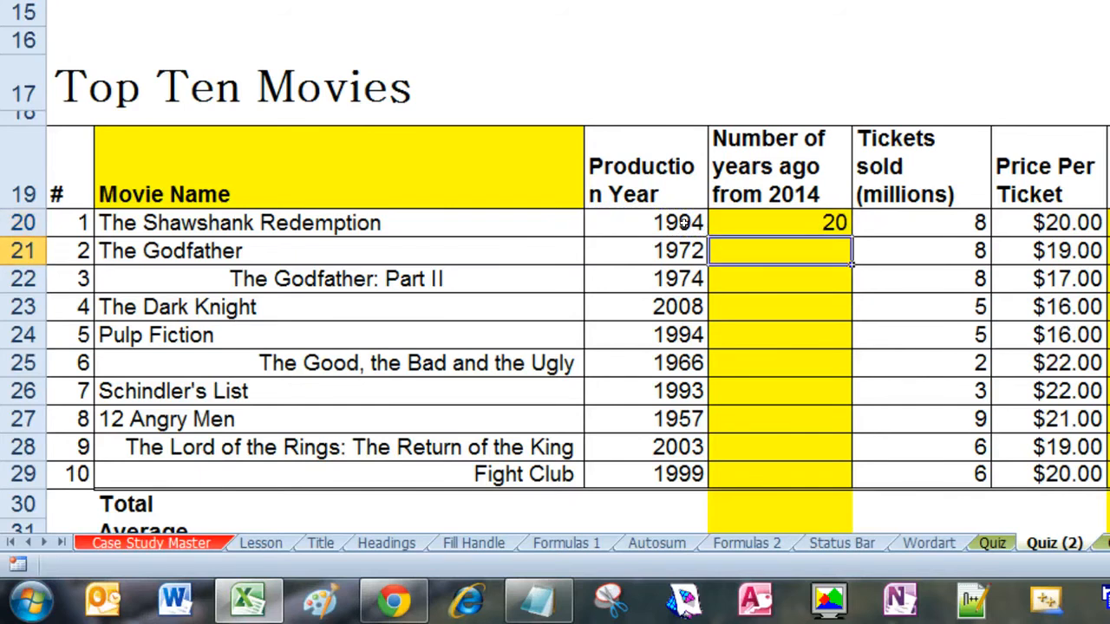
Fill the years-ago formula from D20 down to D29 and shade the task 6 cell green.
left_click(777, 217)
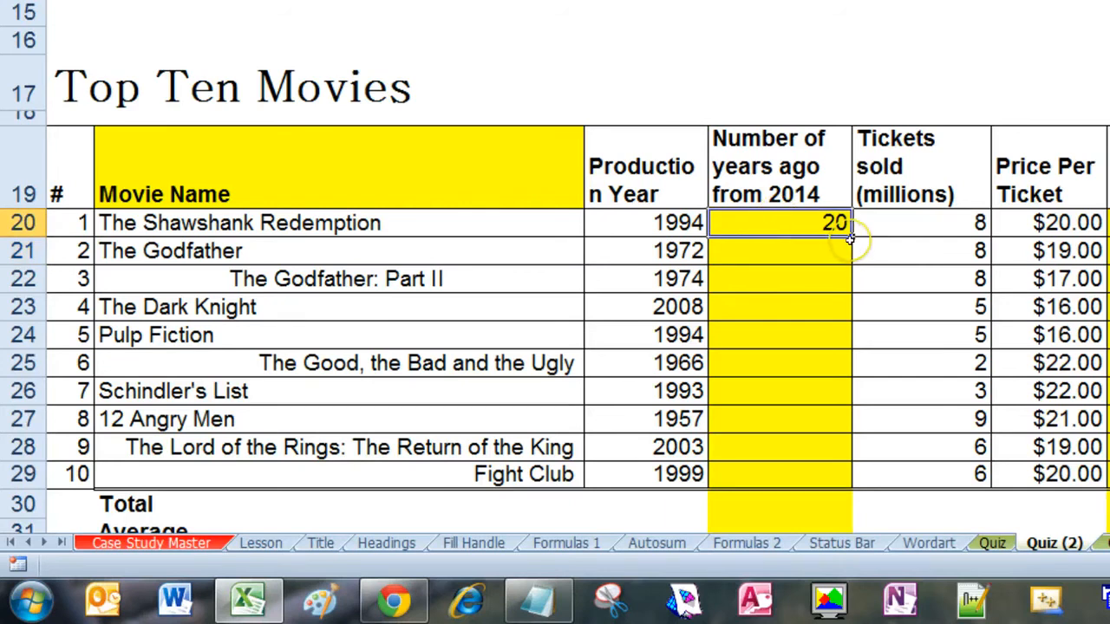
left_click_drag(852, 233, 824, 490)
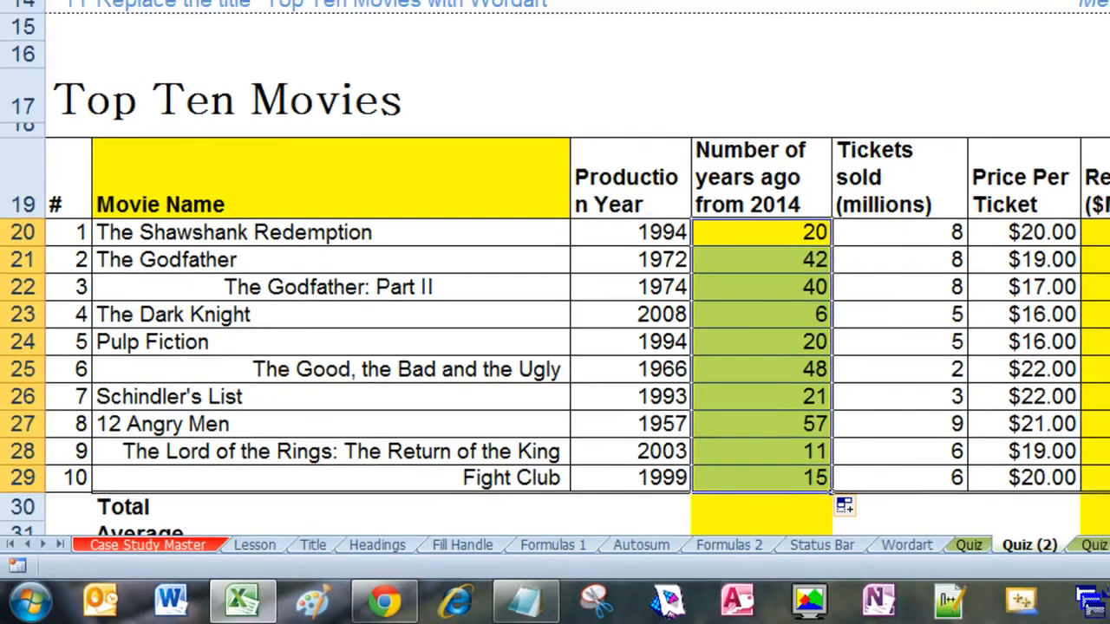
left_click(307, 13)
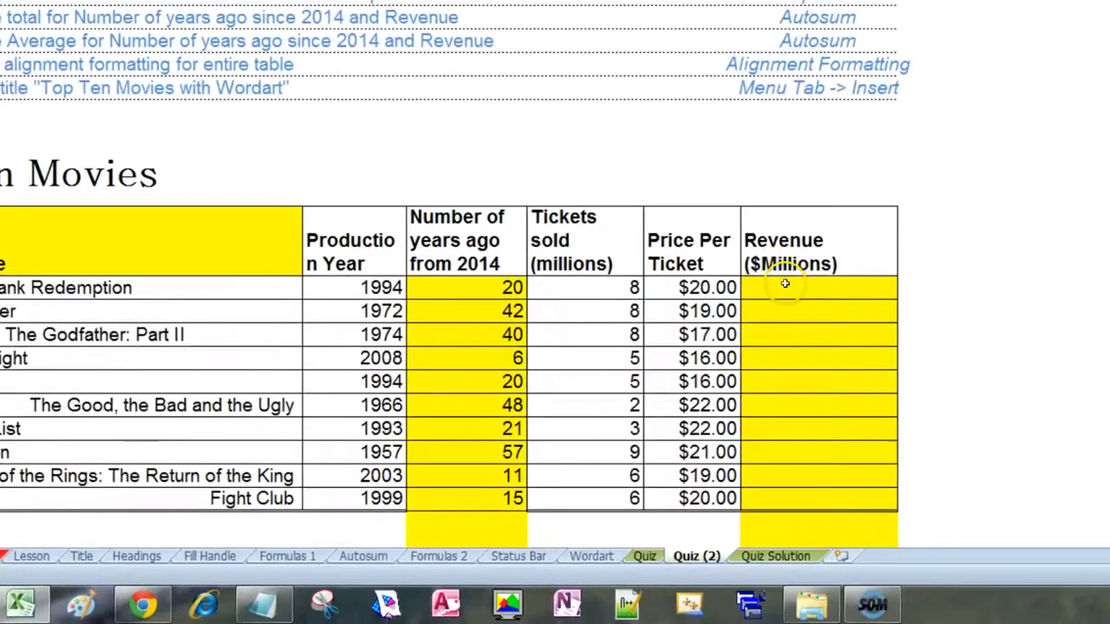
Enter the formula =E20*F20 in G20 to calculate the revenue for The Shawshank Redemption.
left_click(686, 385)
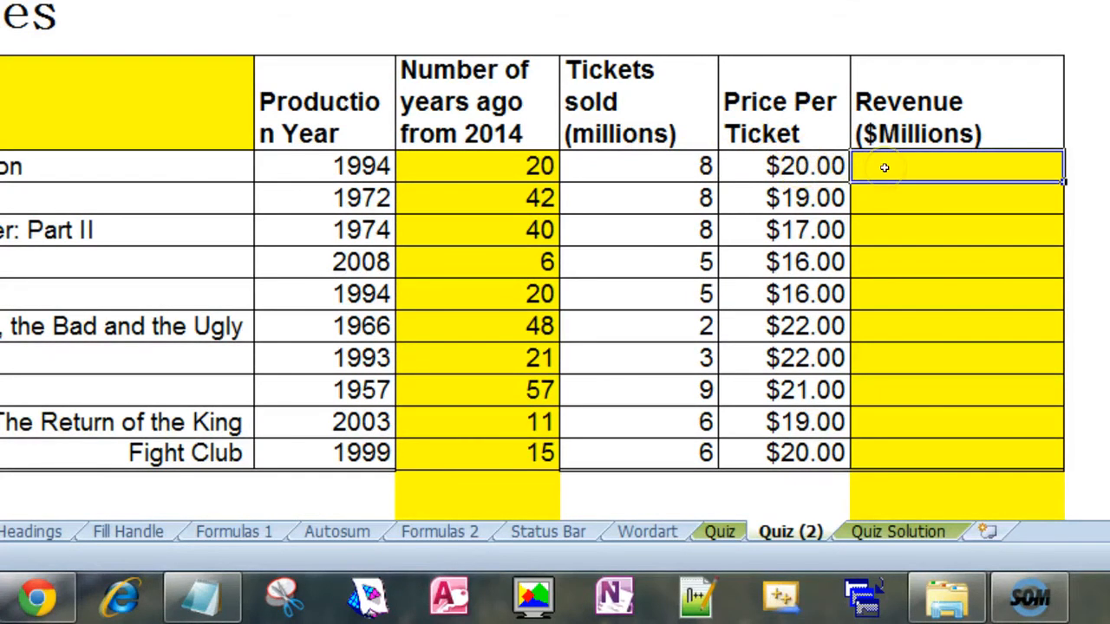
type("=")
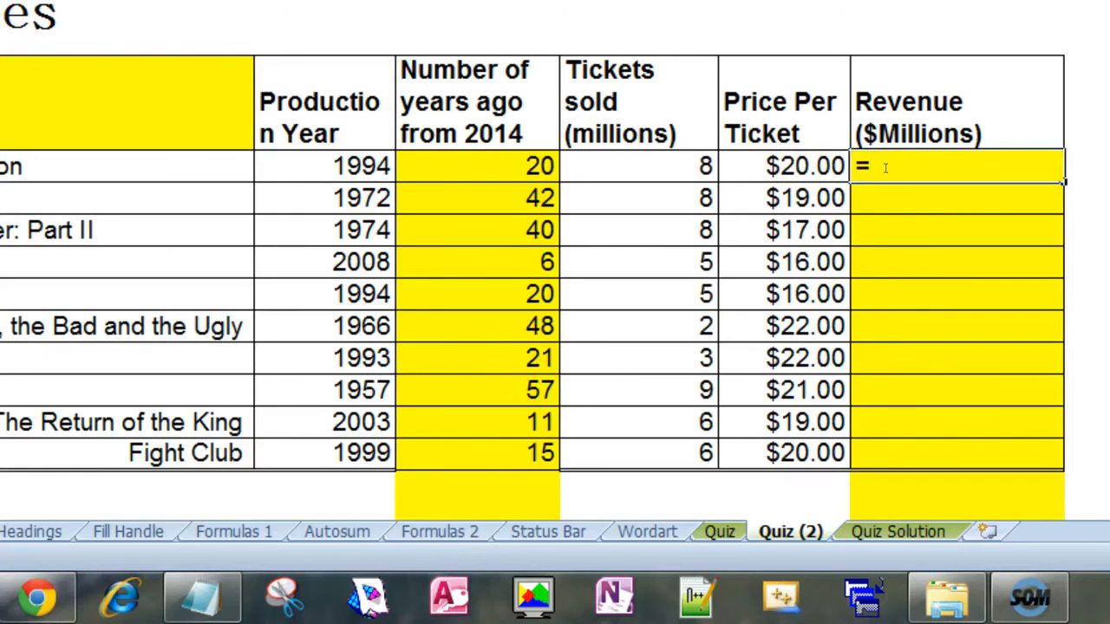
left_click(680, 167)
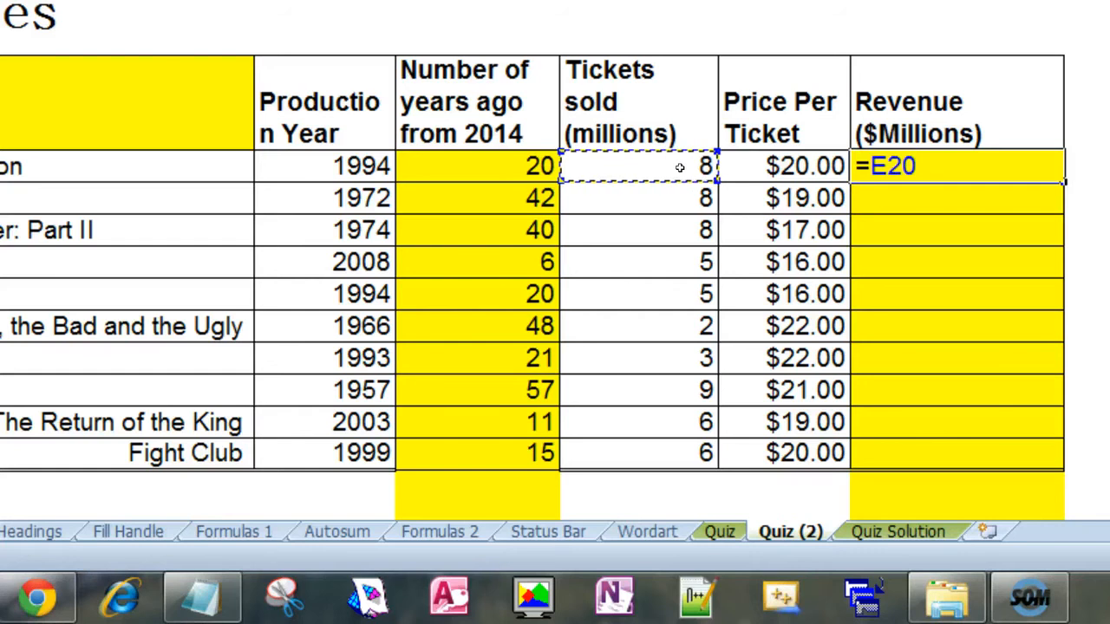
type("*")
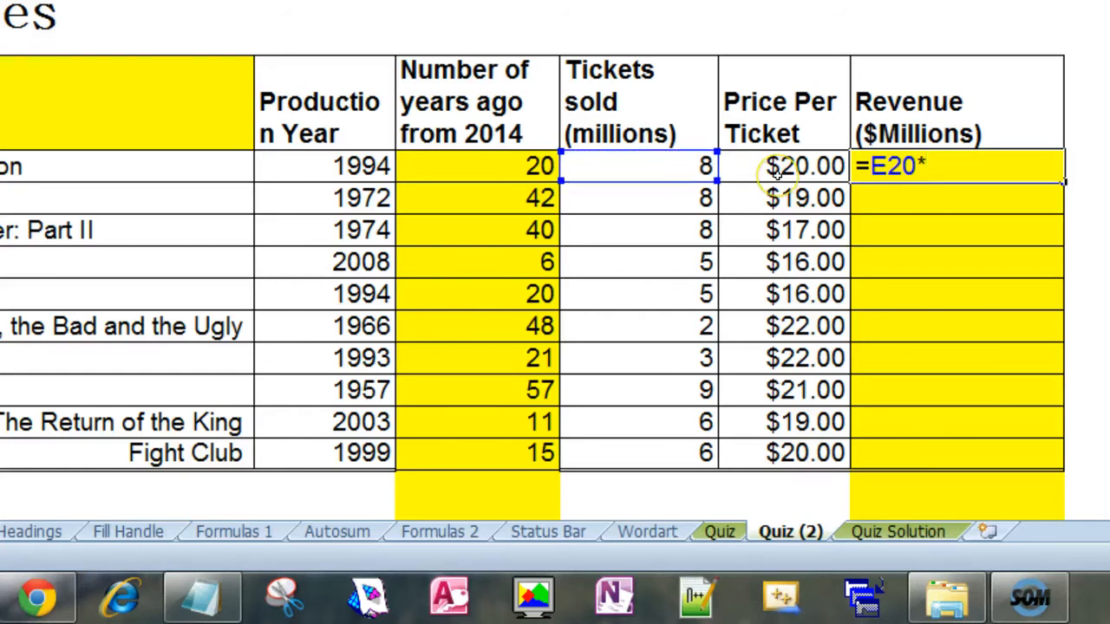
left_click(776, 170)
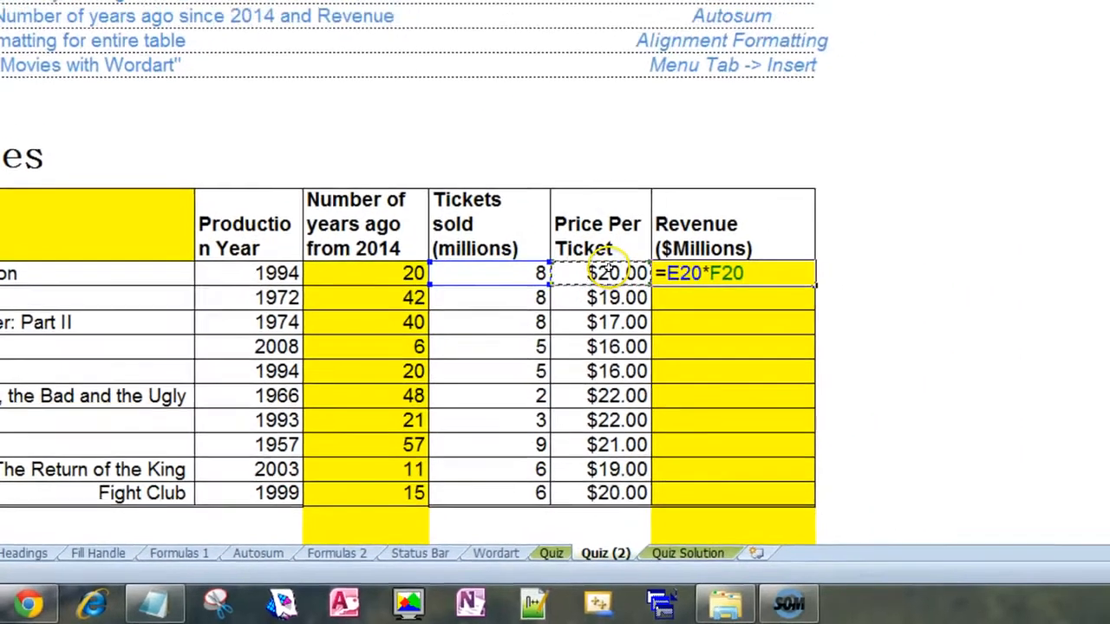
key("Return")
left_click(774, 173)
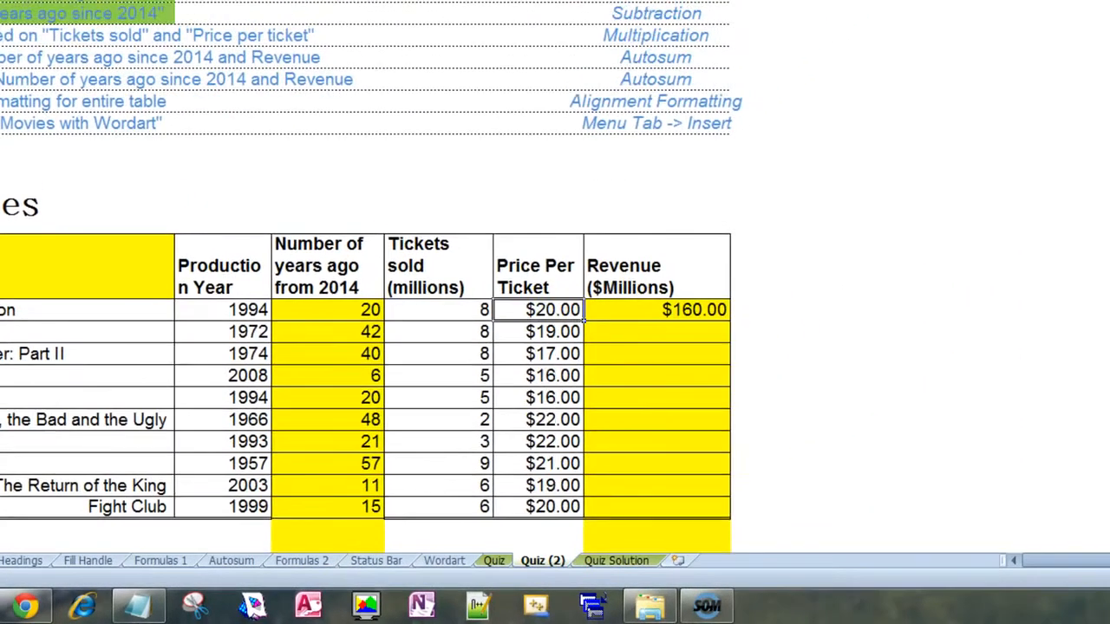
Fill the revenue formula from G20 down to G29 and shade the task 7 cell green.
scroll(366, 347, "down", 3)
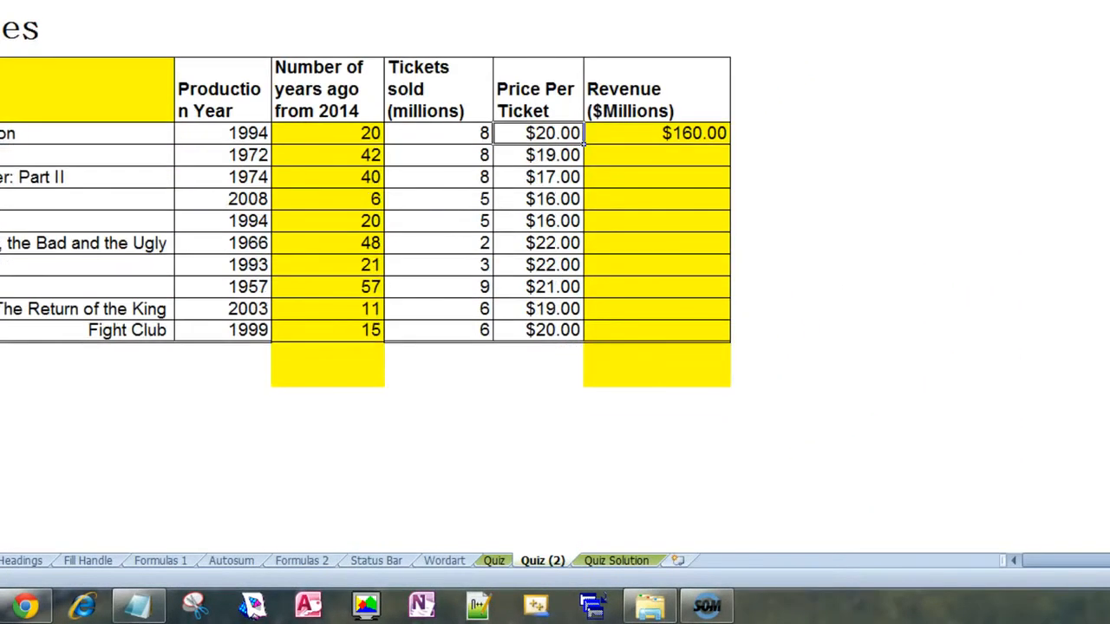
left_click(709, 133)
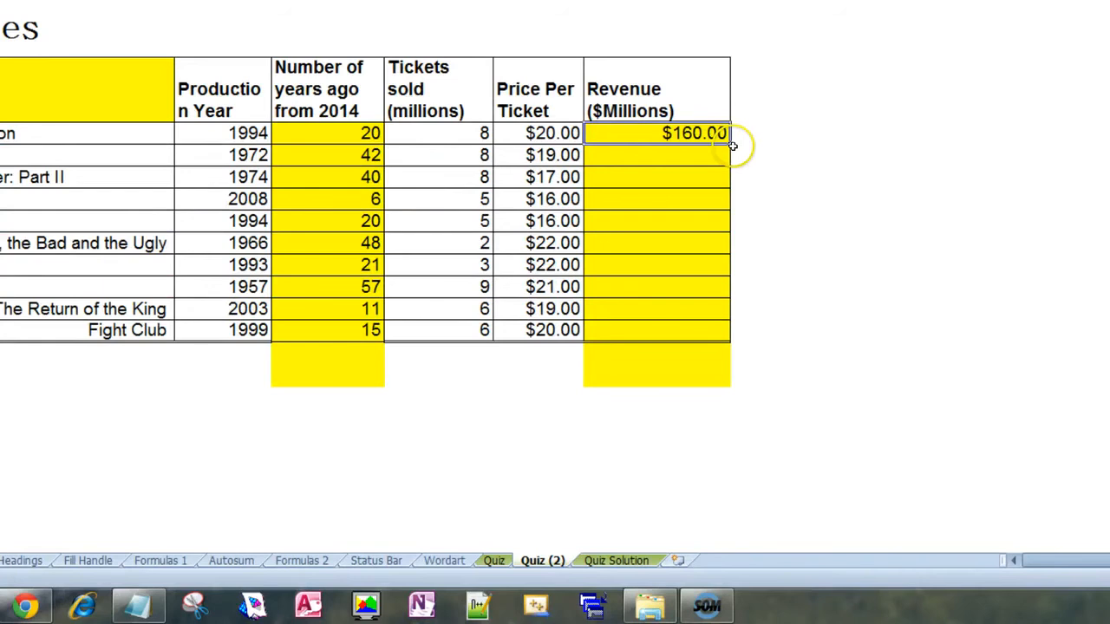
left_click_drag(732, 144, 732, 338)
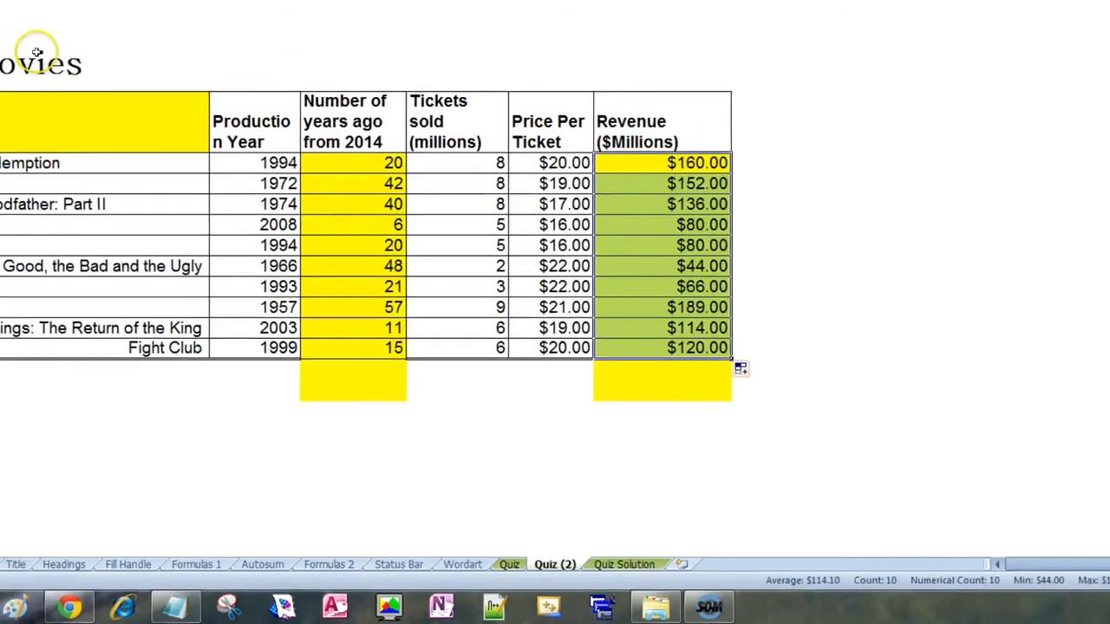
left_click(176, 72)
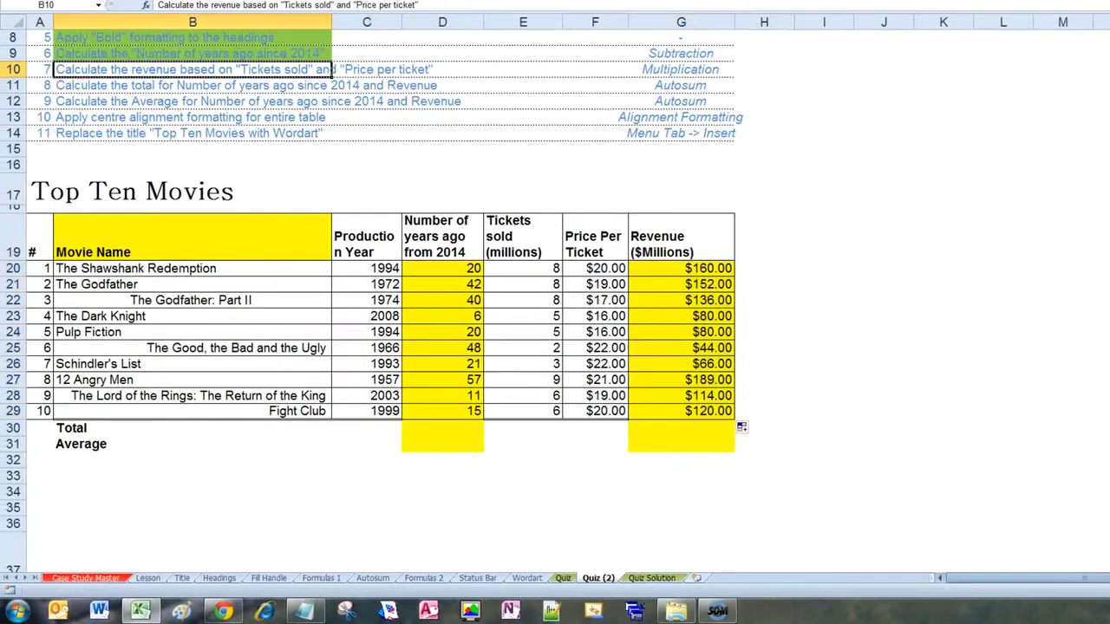
scroll(375, 304, "up", 2)
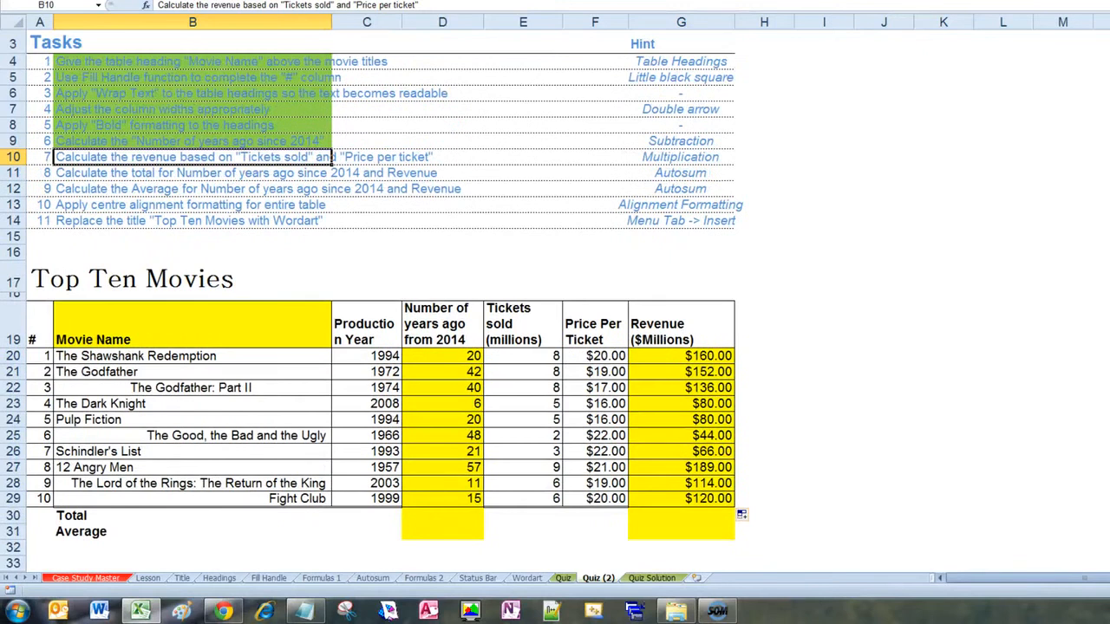
key("F4")
Total the Number of years ago values D20:D29 in D30 with AutoSum for task 8.
left_click(203, 171)
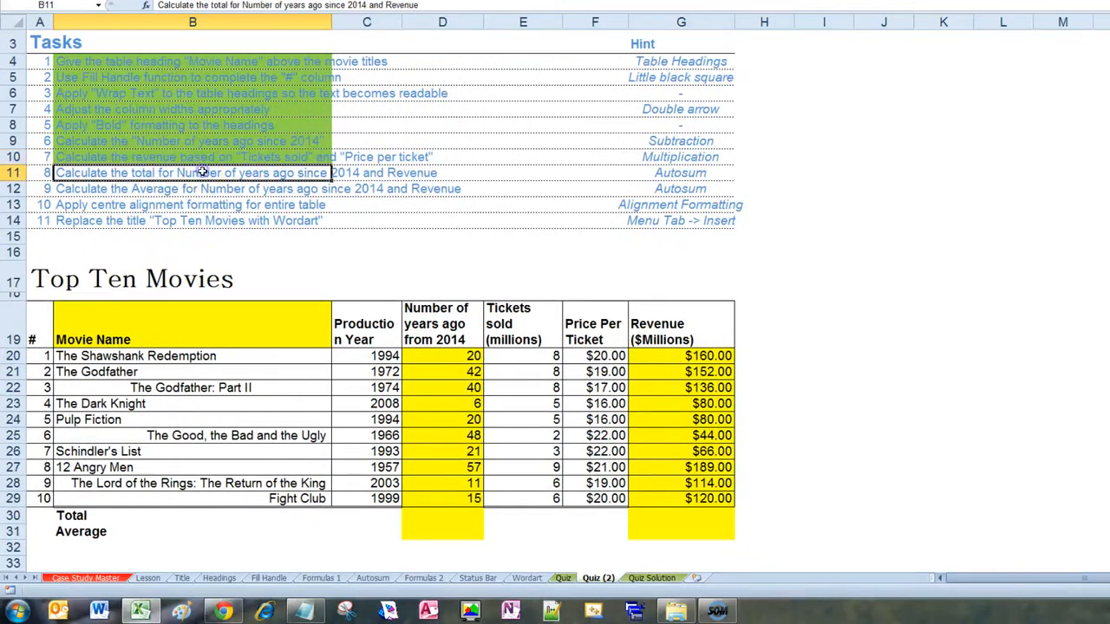
left_click(154, 173)
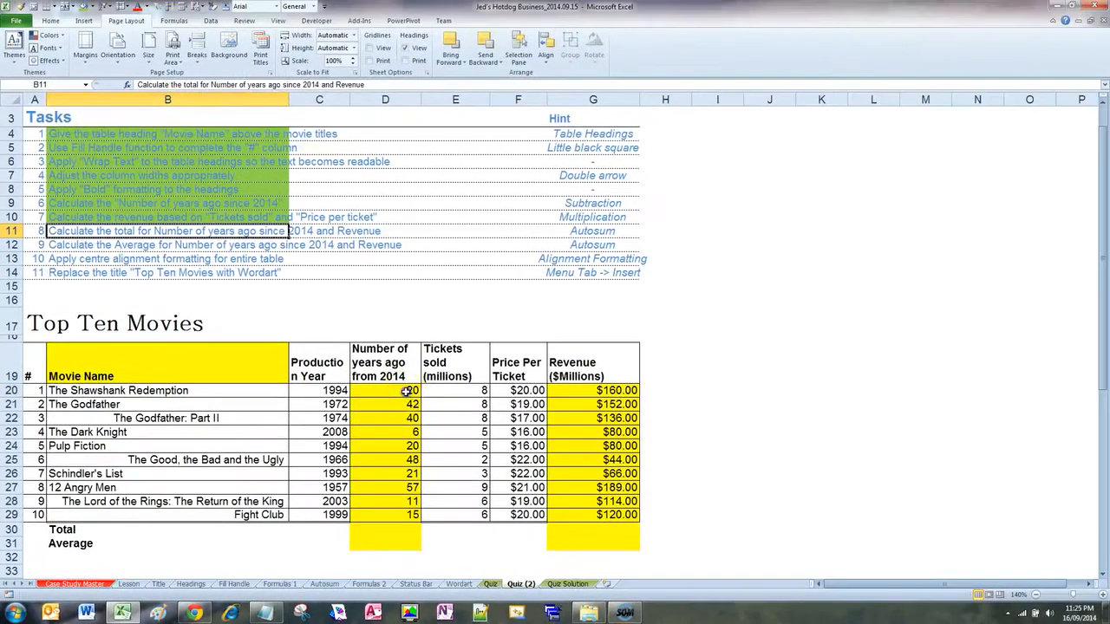
left_click_drag(407, 392, 405, 515)
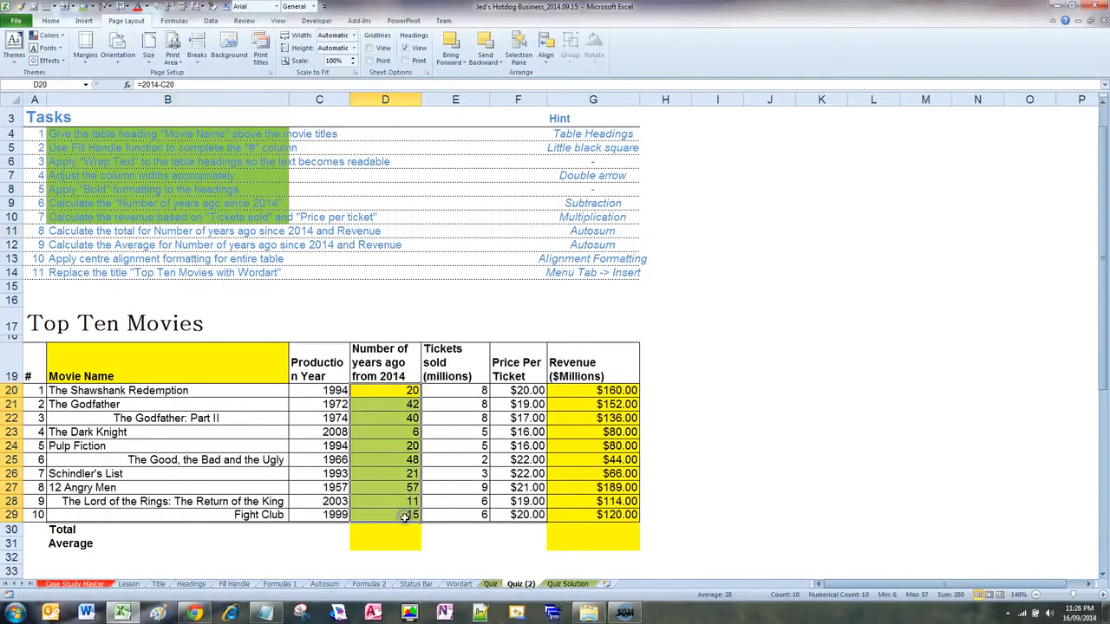
left_click(51, 21)
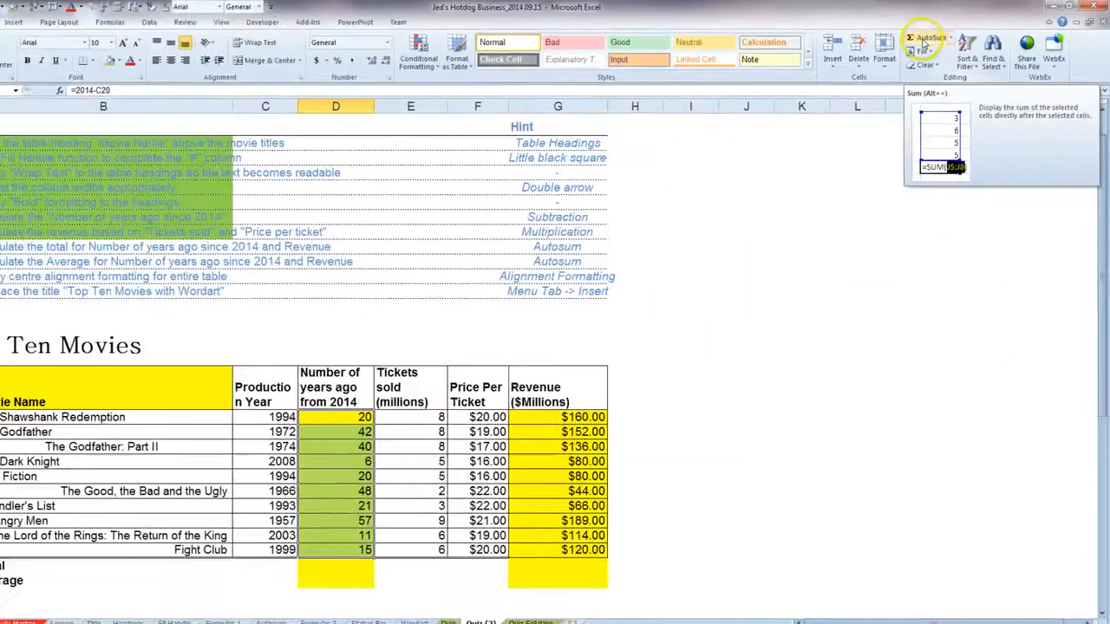
left_click(925, 41)
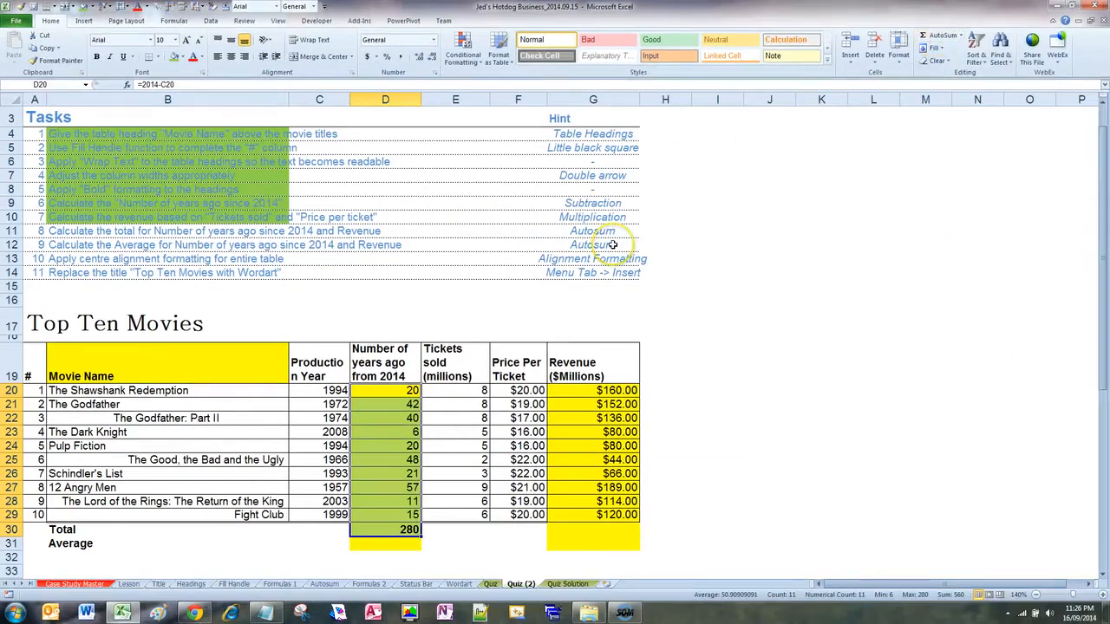
Total the Revenue values G20:G29 in G30 with AutoSum and shade the task 8 cell green.
left_click(602, 391)
left_click_drag(602, 391, 600, 514)
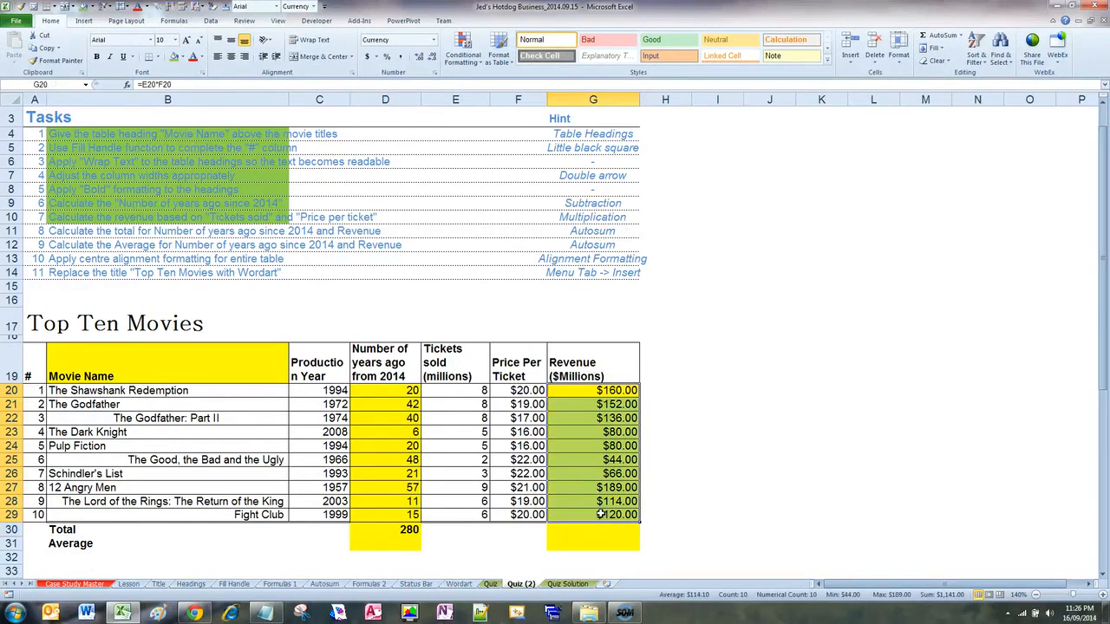
left_click(936, 37)
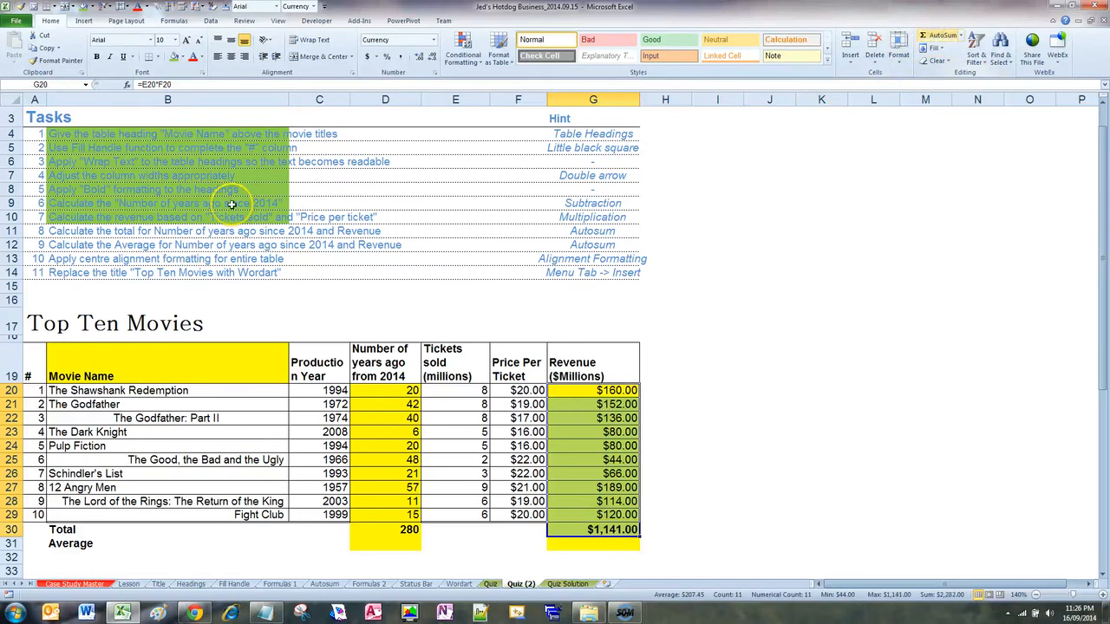
left_click(115, 234)
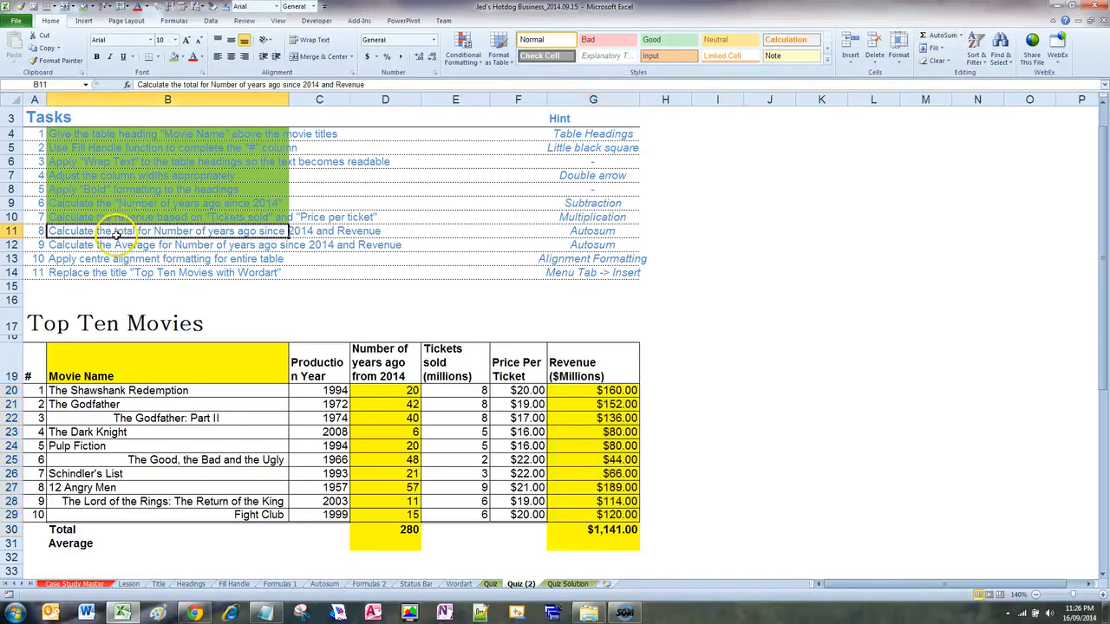
left_click(85, 6)
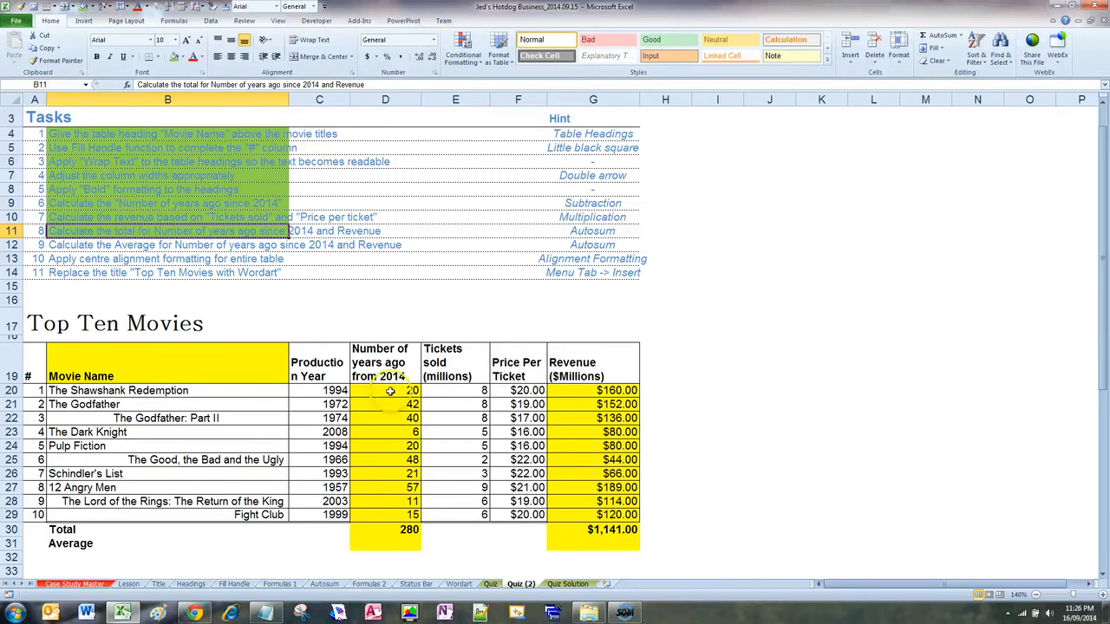
Average the Number of years ago values D20:D29 in D31 with AutoSum's Average, and check the formula against the status bar average.
left_click_drag(393, 397, 402, 514)
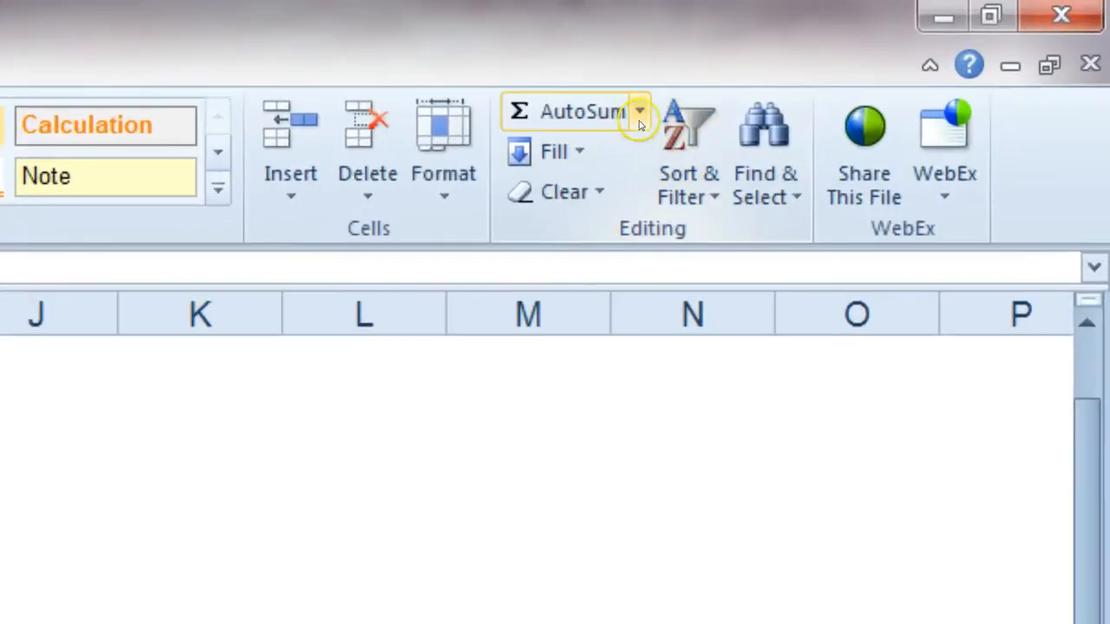
left_click(639, 117)
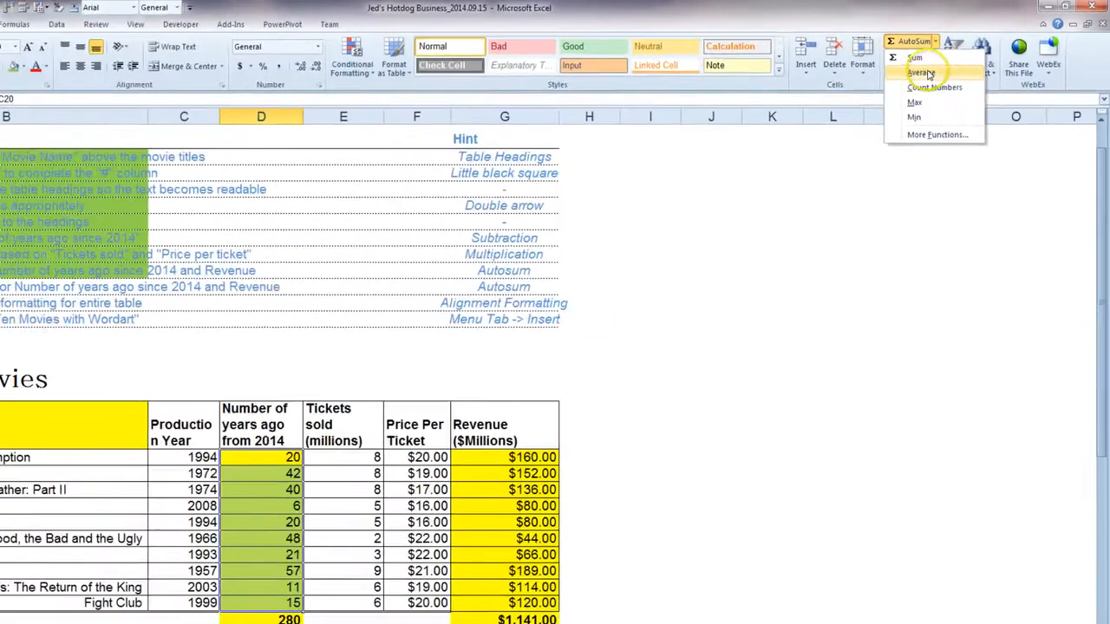
left_click(926, 74)
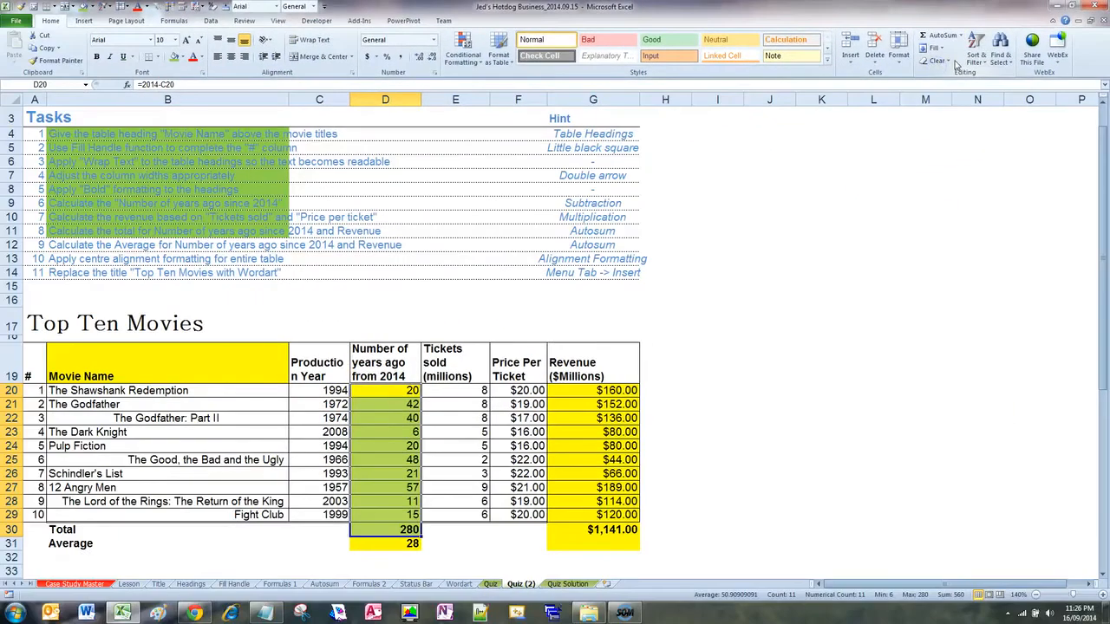
left_click(396, 542)
double_click(396, 542)
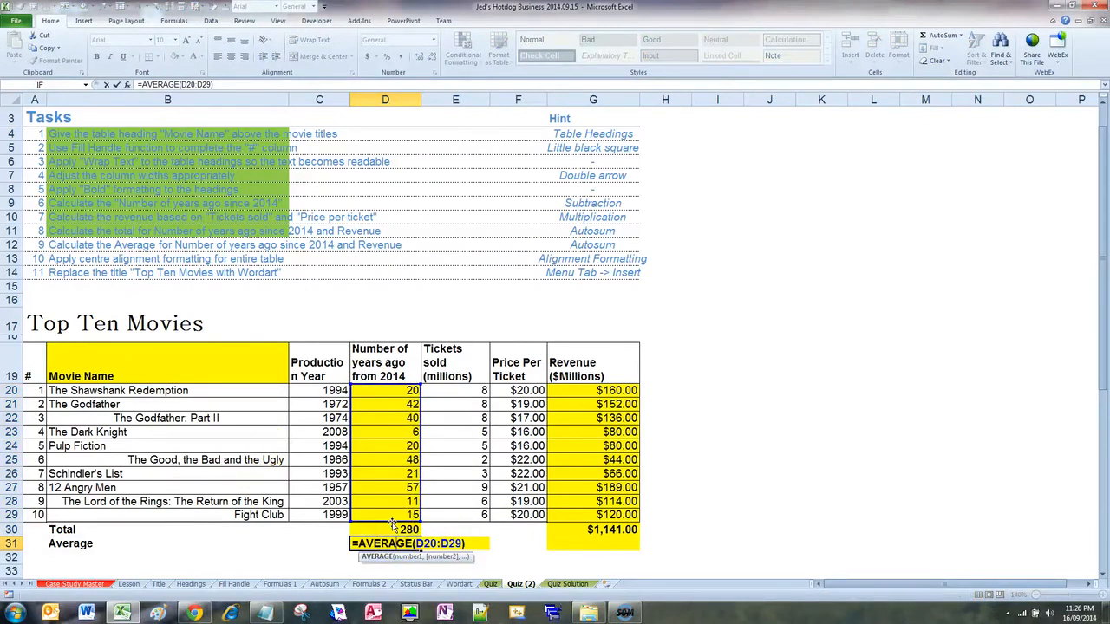
left_click(738, 515)
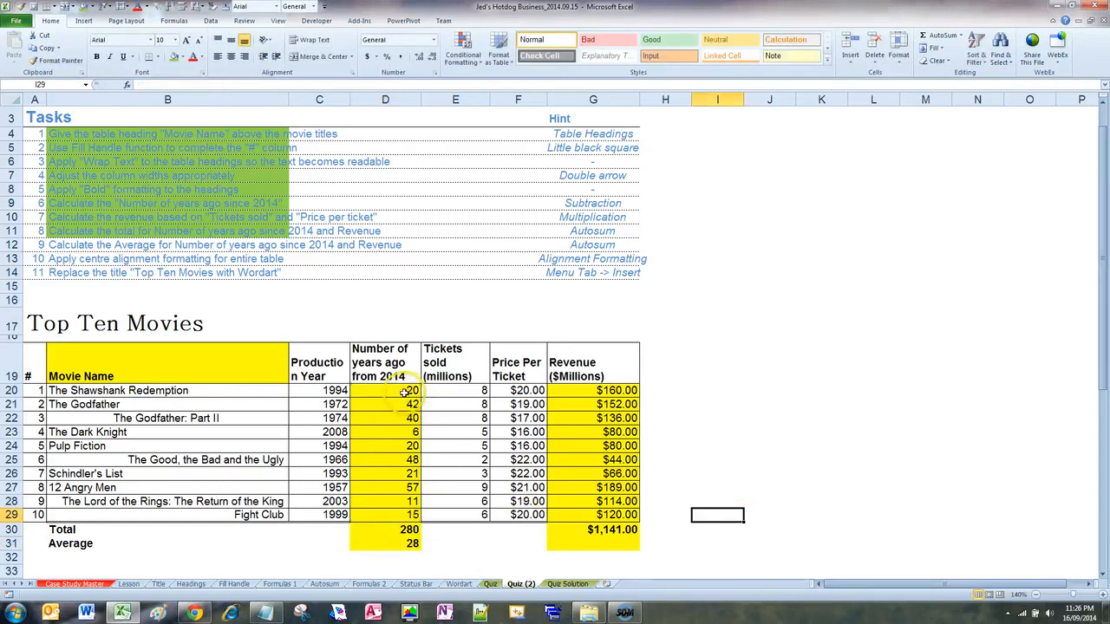
left_click_drag(413, 393, 411, 513)
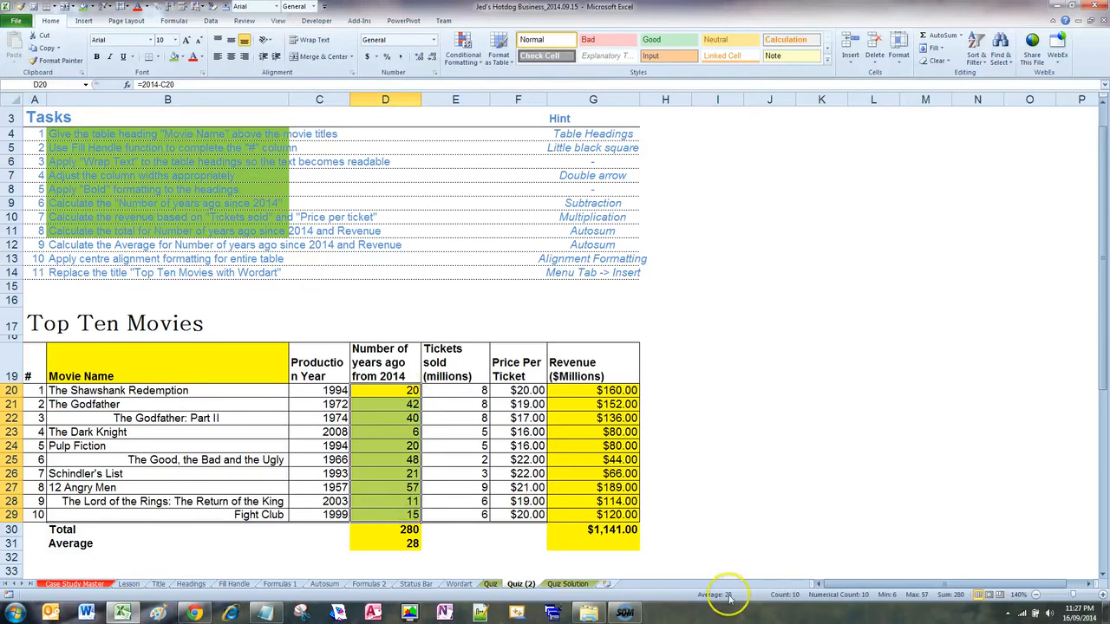
left_click(401, 545)
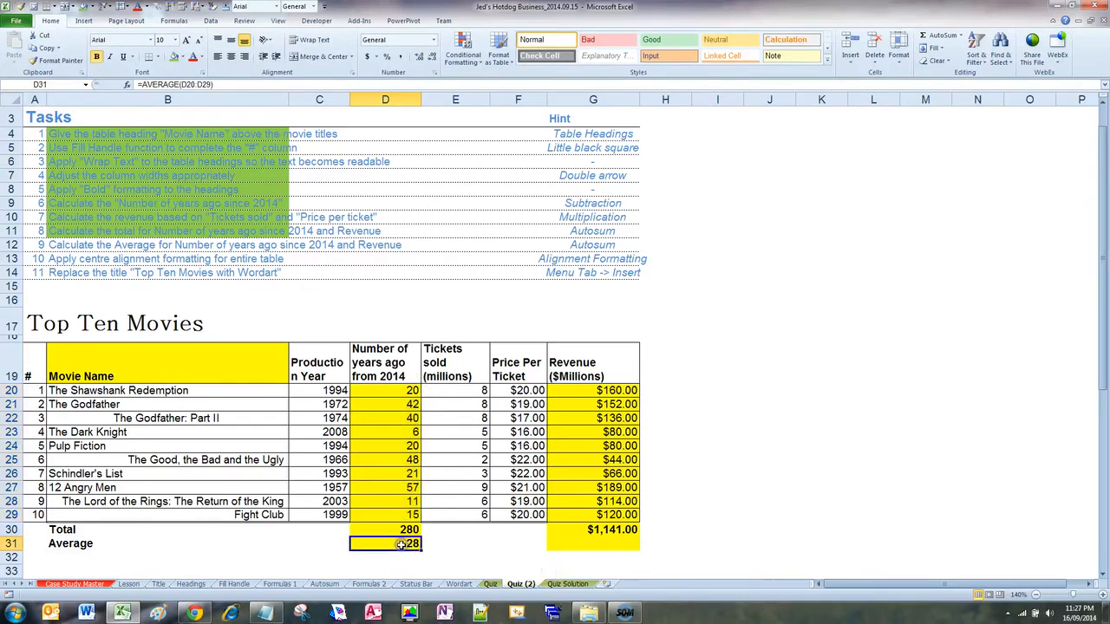
Average the Revenue values G20:G29 in G31 with AutoSum's Average function and check the resulting formula.
left_click(610, 391)
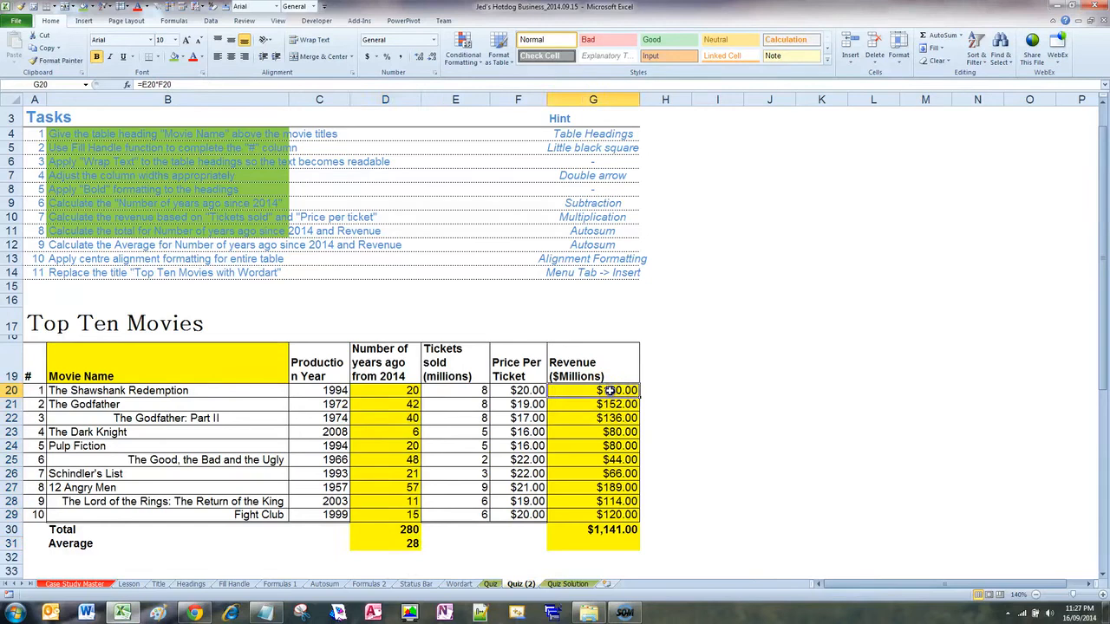
left_click_drag(605, 473, 605, 513)
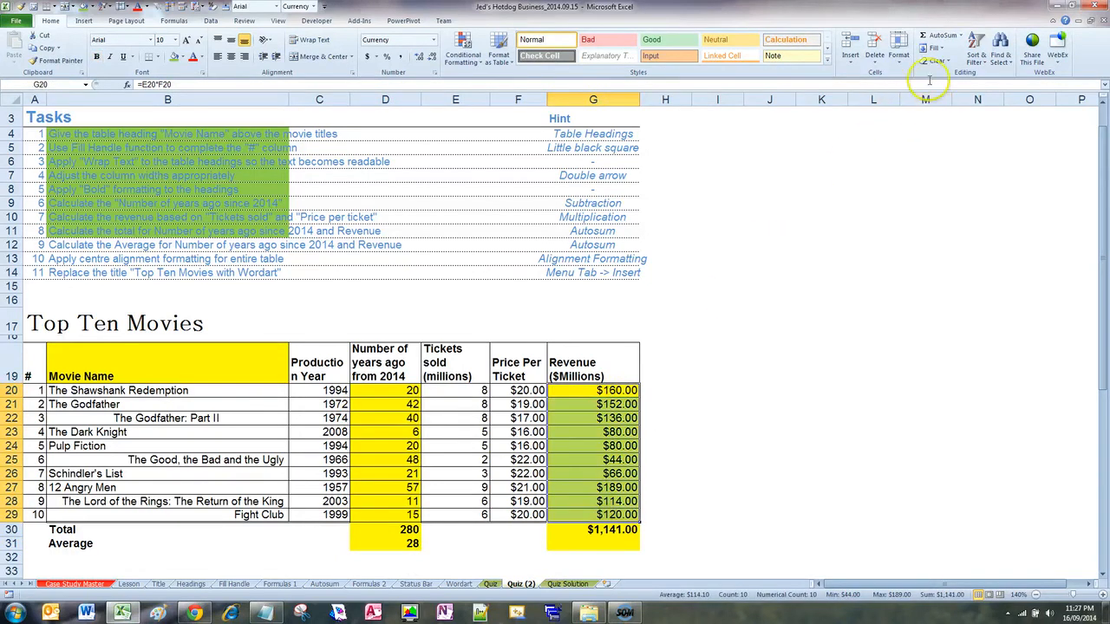
left_click(962, 35)
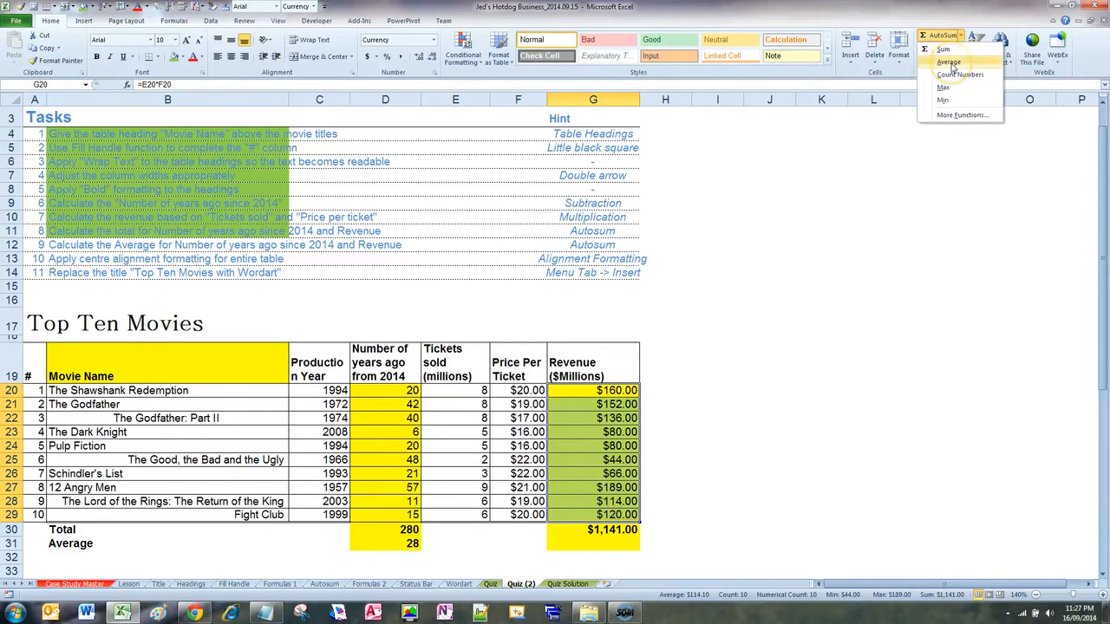
left_click(949, 63)
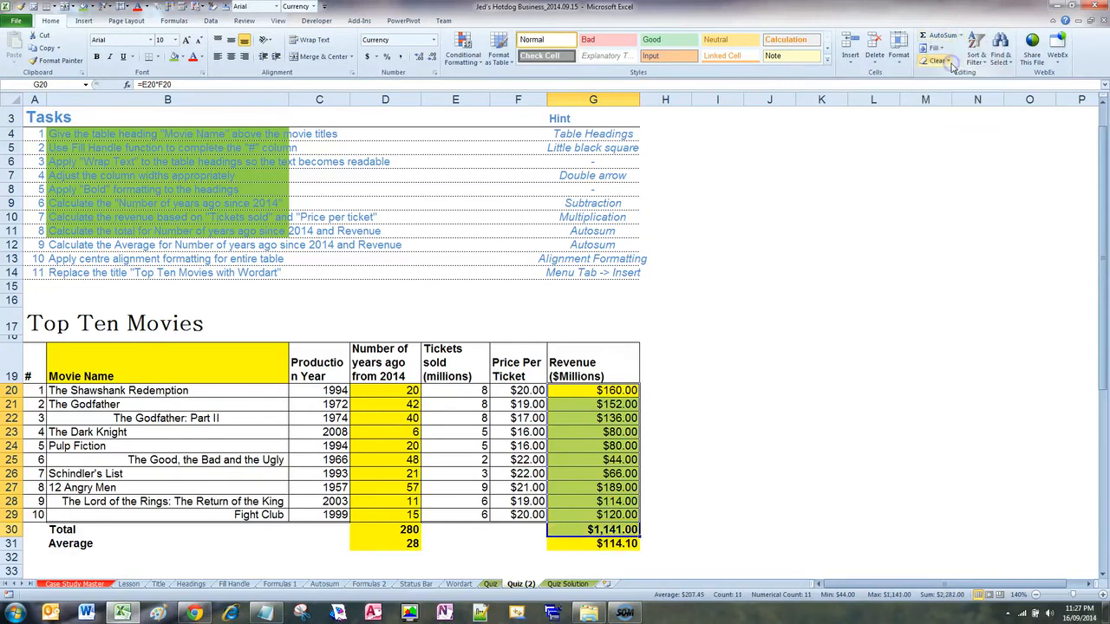
left_click(616, 542)
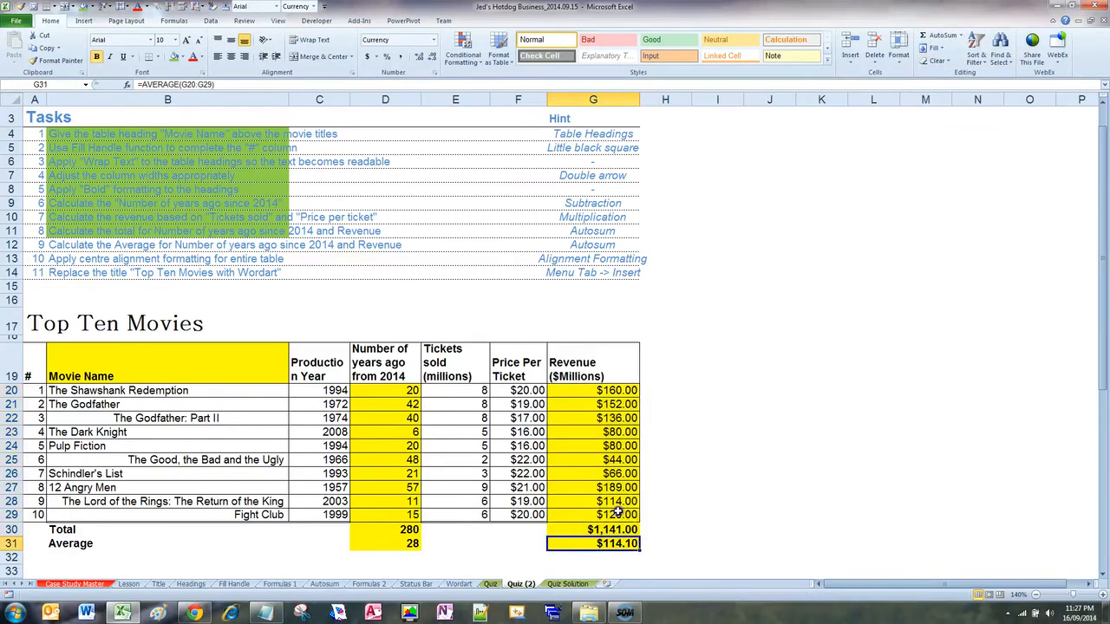
Check the Revenue values G20:G29 against the status bar average and shade the task 9 cell B12 green.
left_click_drag(617, 512, 612, 391)
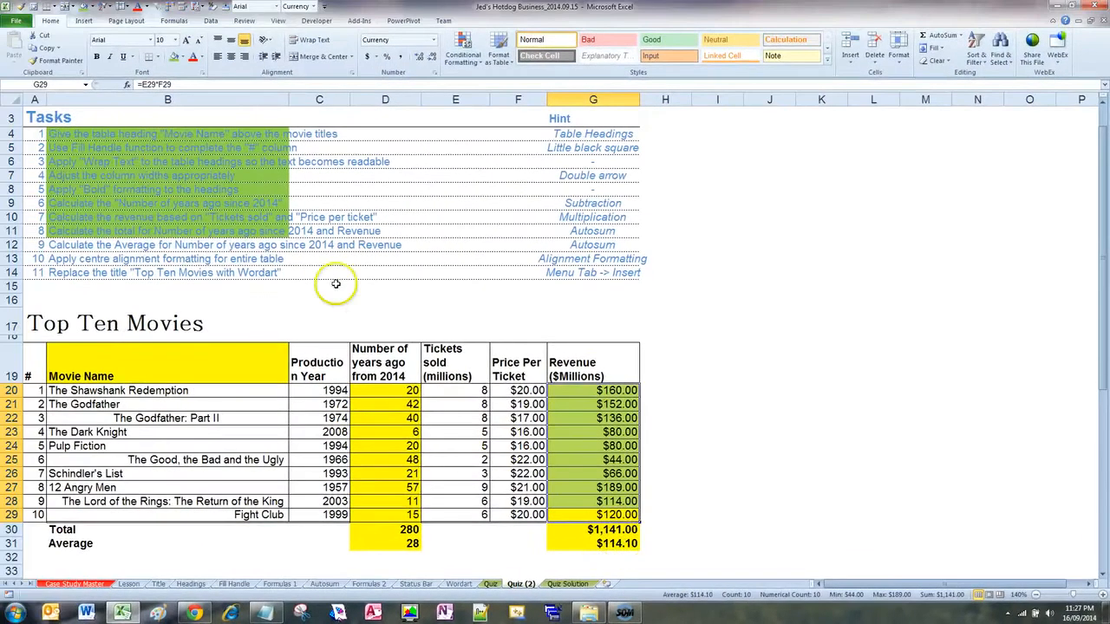
left_click(57, 244)
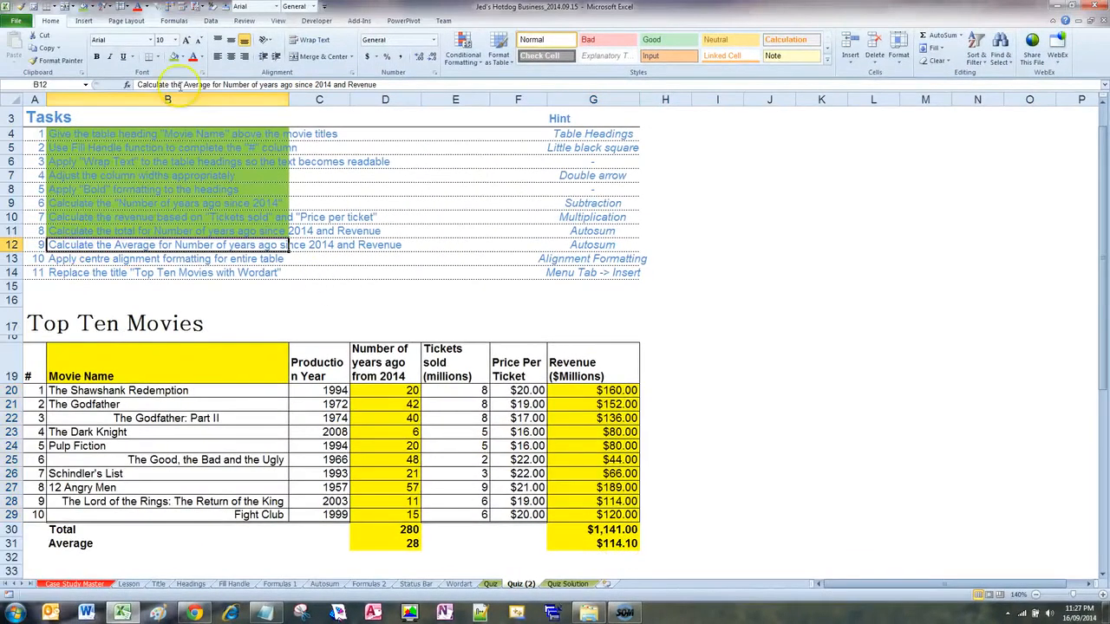
left_click(173, 57)
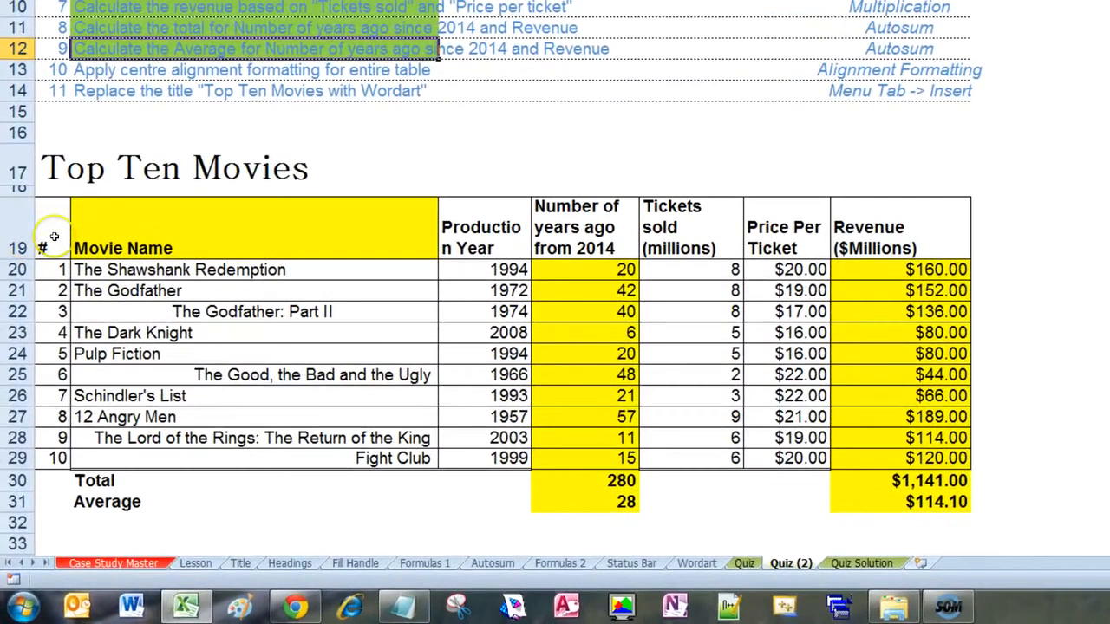
Centre the whole movie table A19:G31 vertically with Middle Align and horizontally with Center.
left_click_drag(54, 238, 1035, 501)
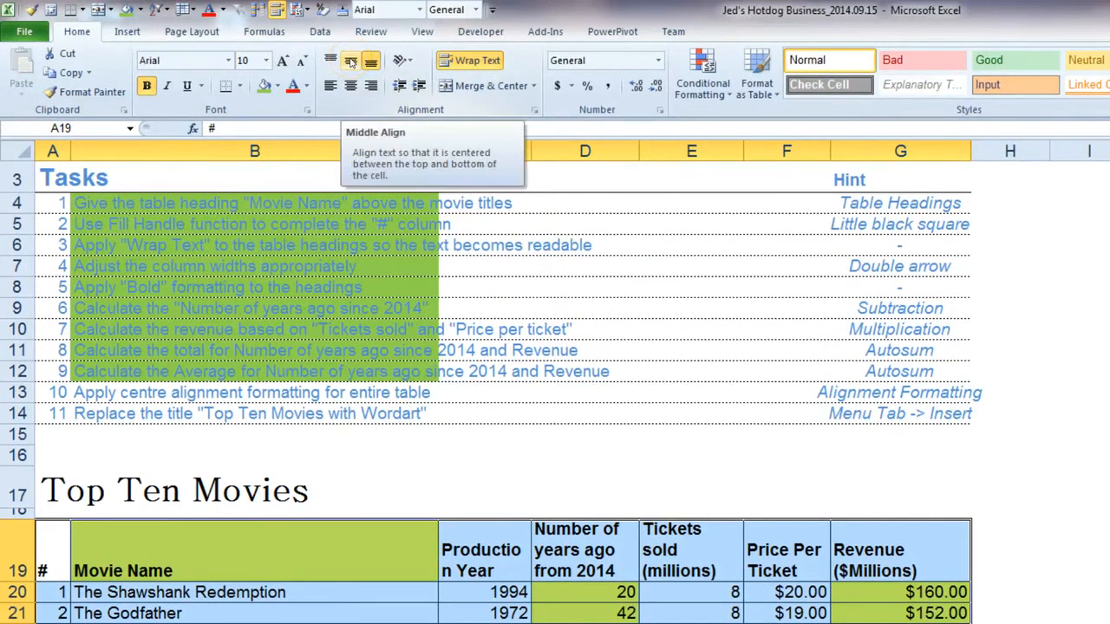
left_click(350, 61)
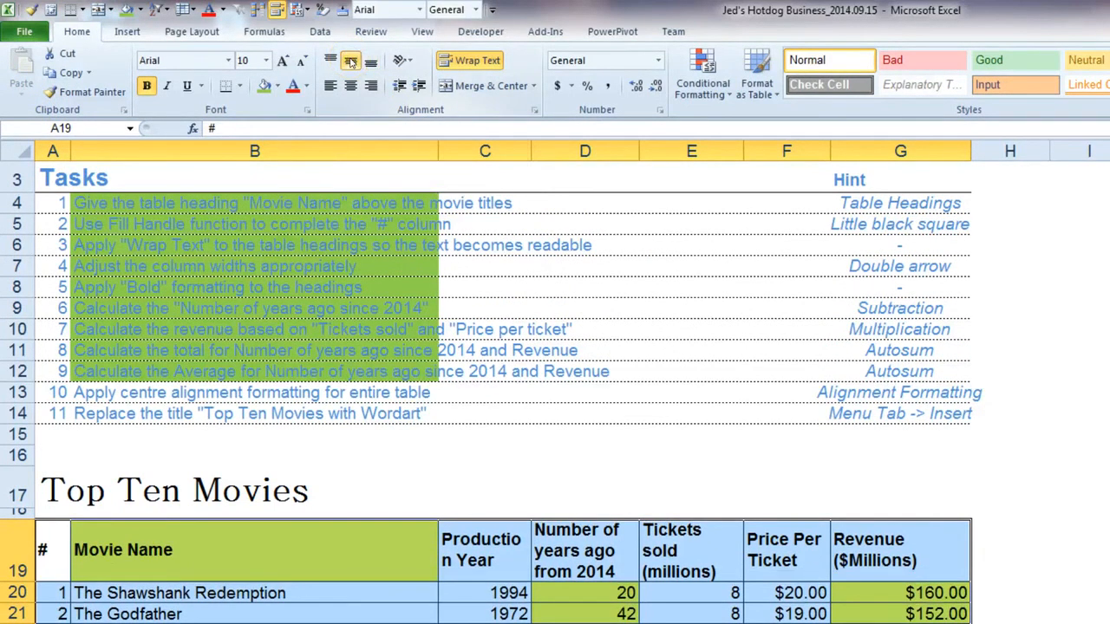
left_click(350, 85)
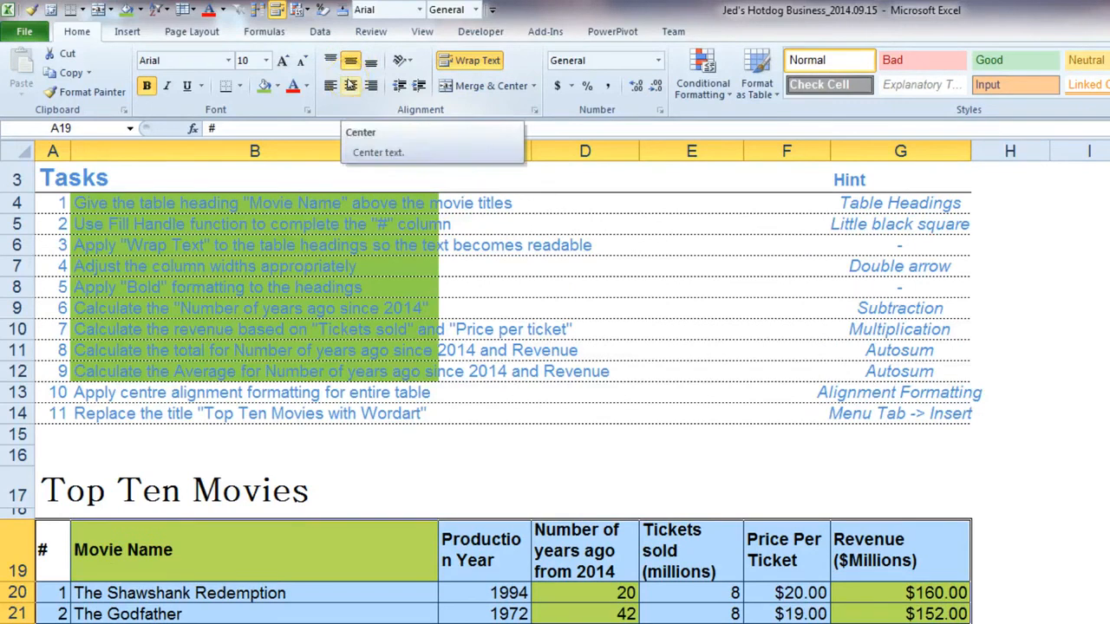
left_click(348, 82)
left_click(350, 0)
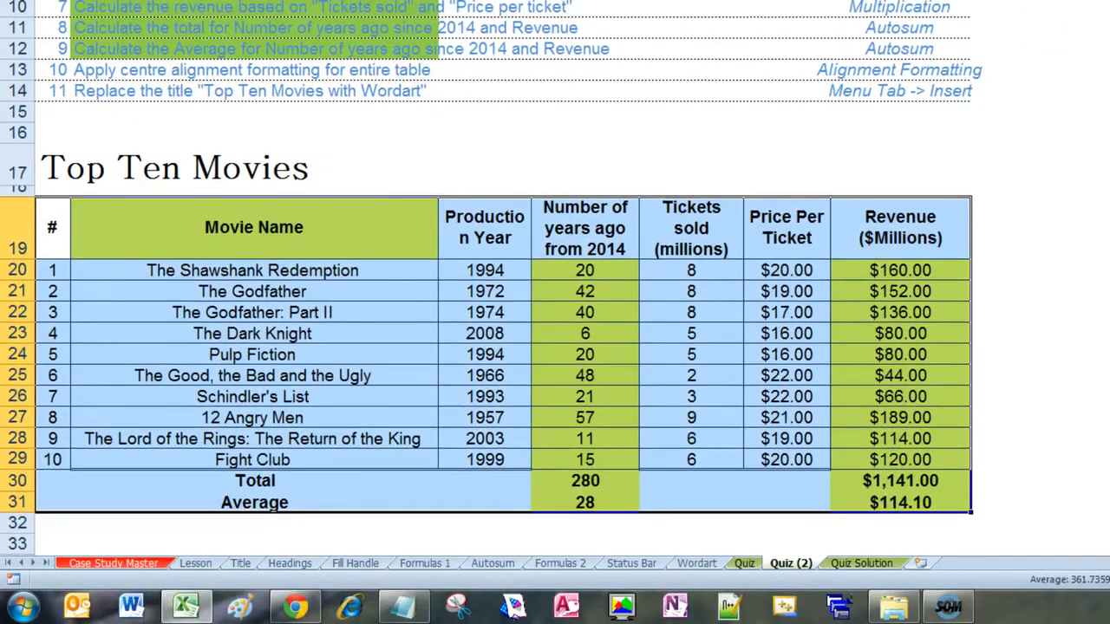
left_click(1109, 228)
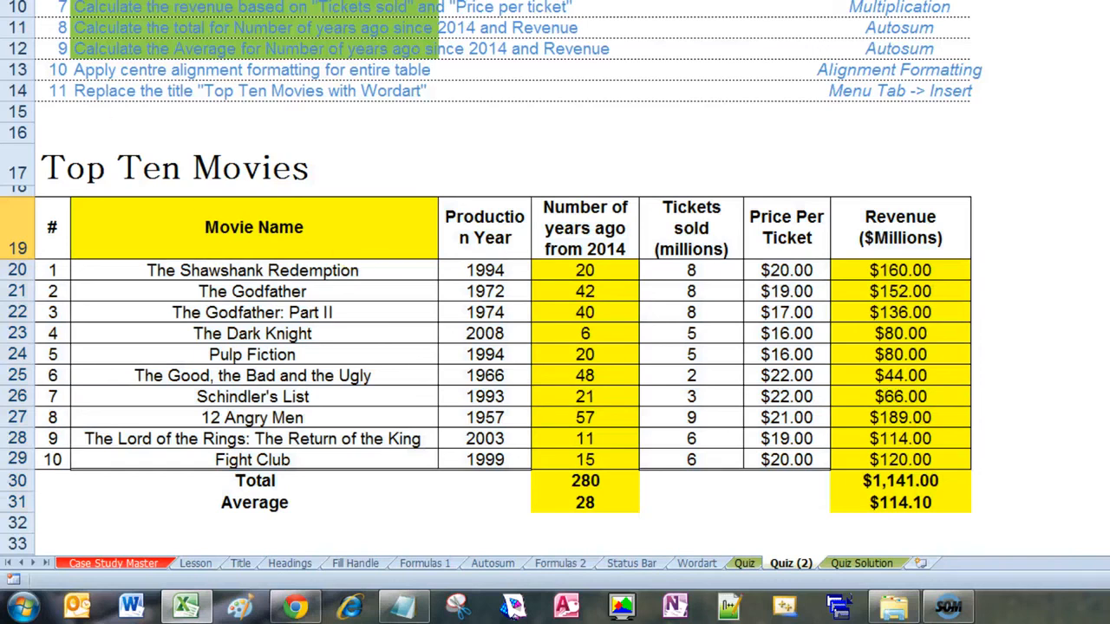
Shade the task 10 cell B13 green to mark the centre alignment task as finished.
left_click_drag(82, 4, 121, 64)
left_click(125, 70)
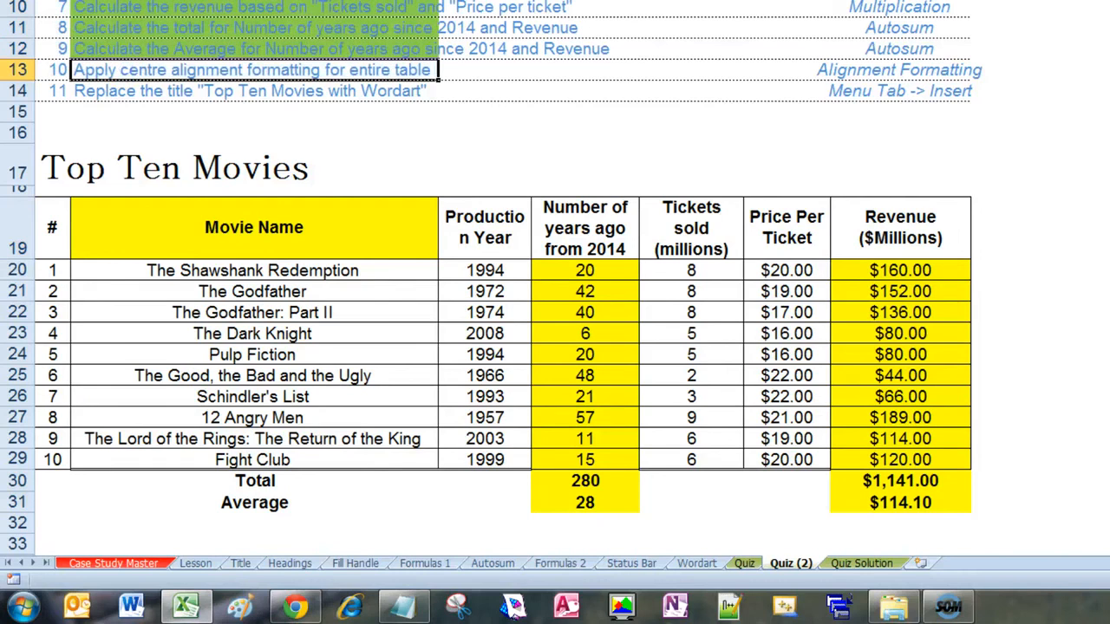
left_click(208, 0)
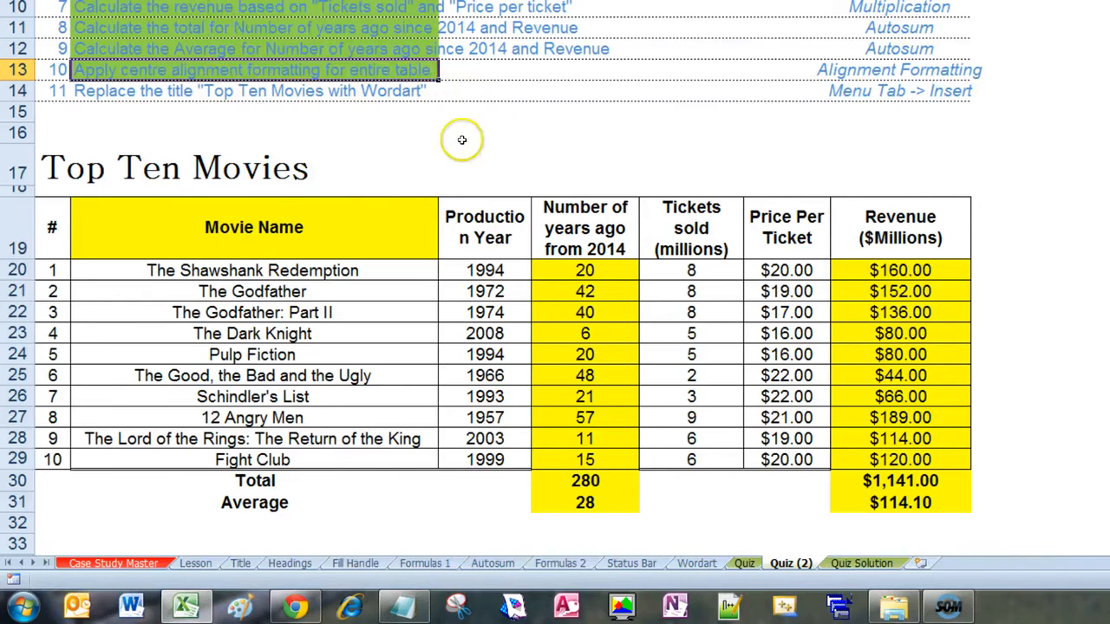
Delete the plain "Top Ten Movies" title text from cell A17.
left_click(292, 168)
left_click(34, 175)
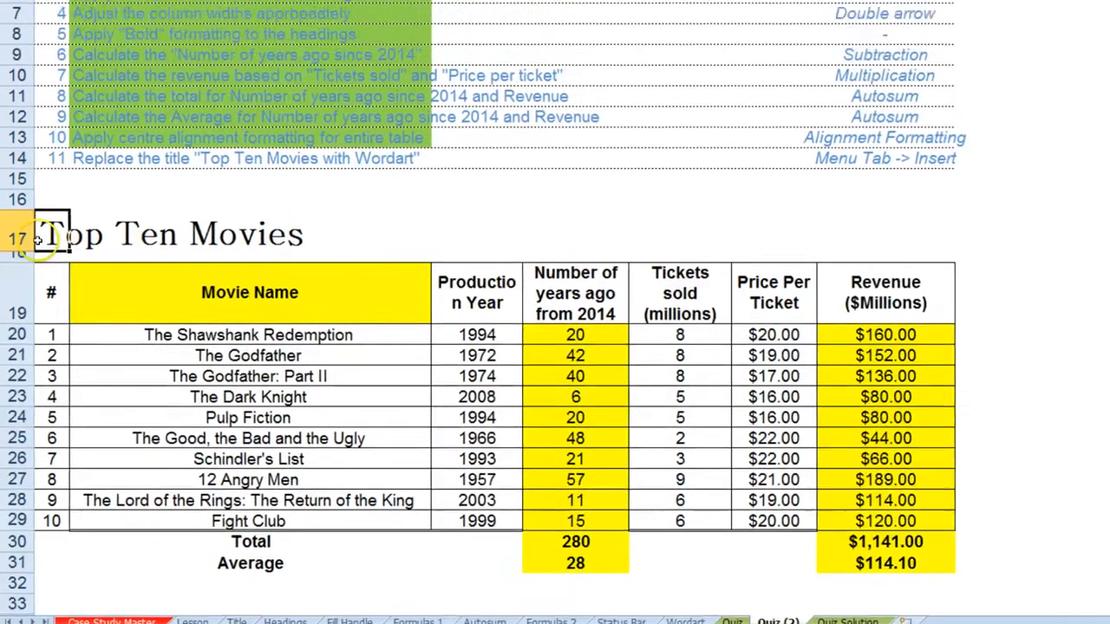
key("Delete")
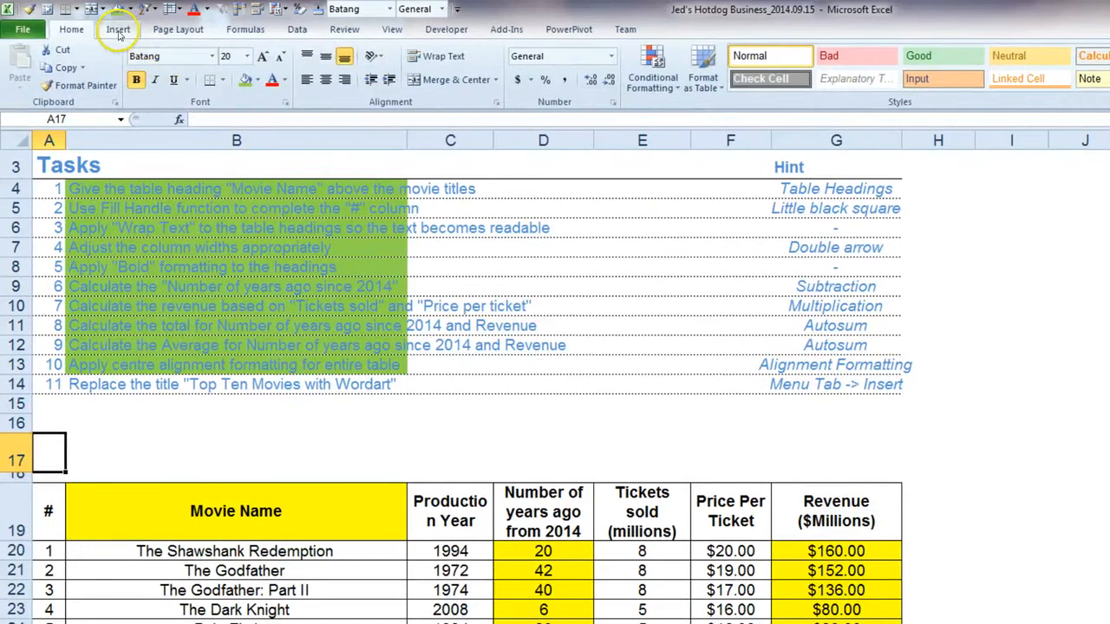
Insert a WordArt title in the green, white-outlined style from the gallery's first row, reading "Top Ten Movies".
left_click(119, 33)
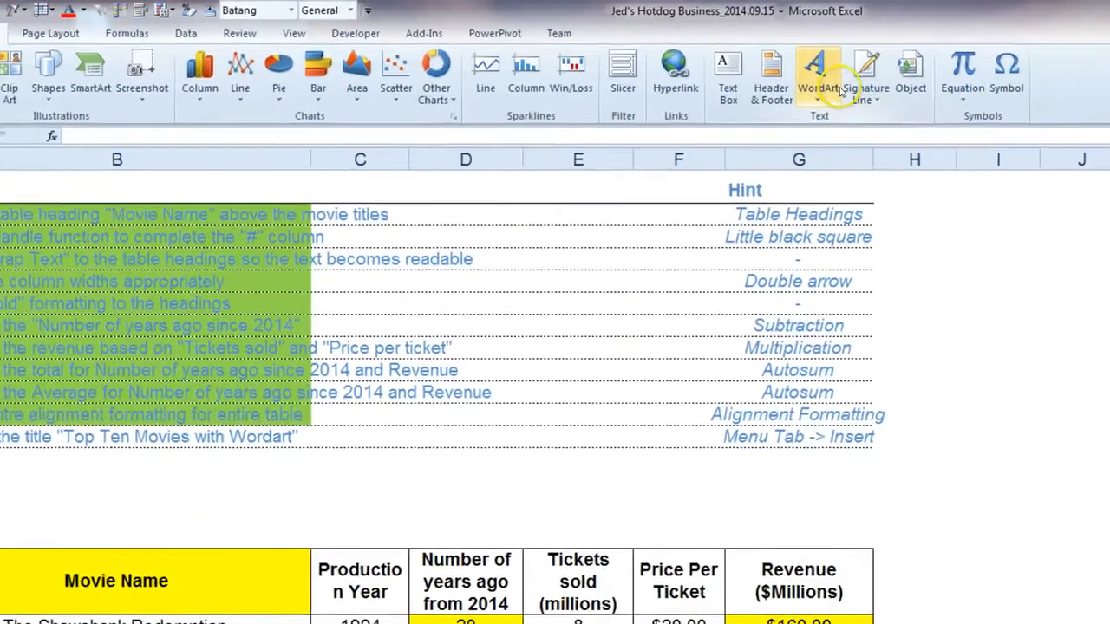
left_click(828, 86)
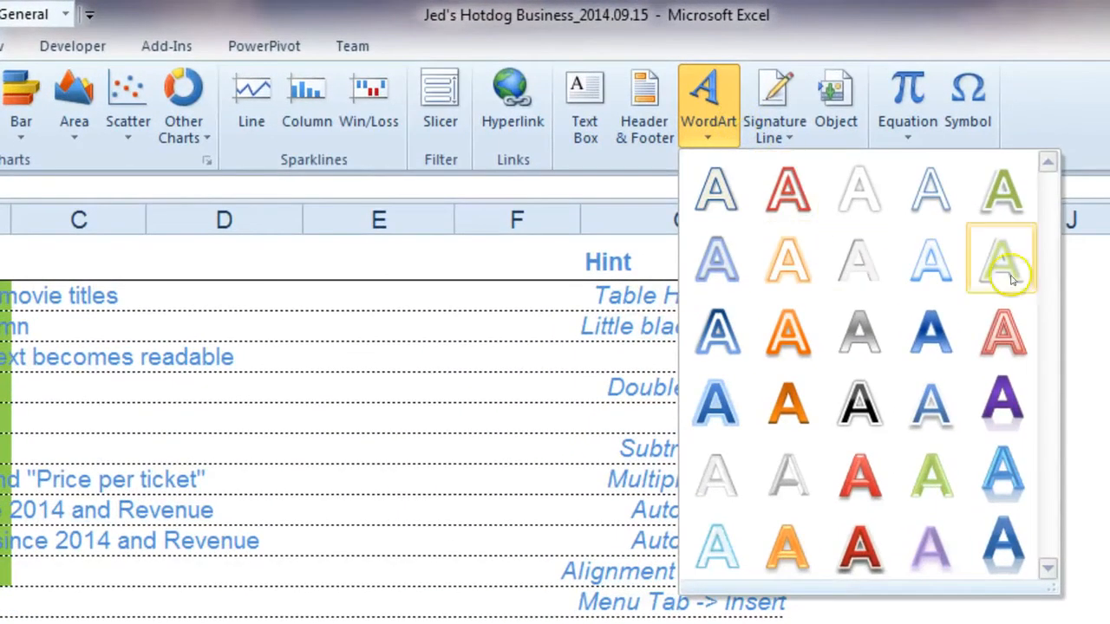
left_click(1008, 202)
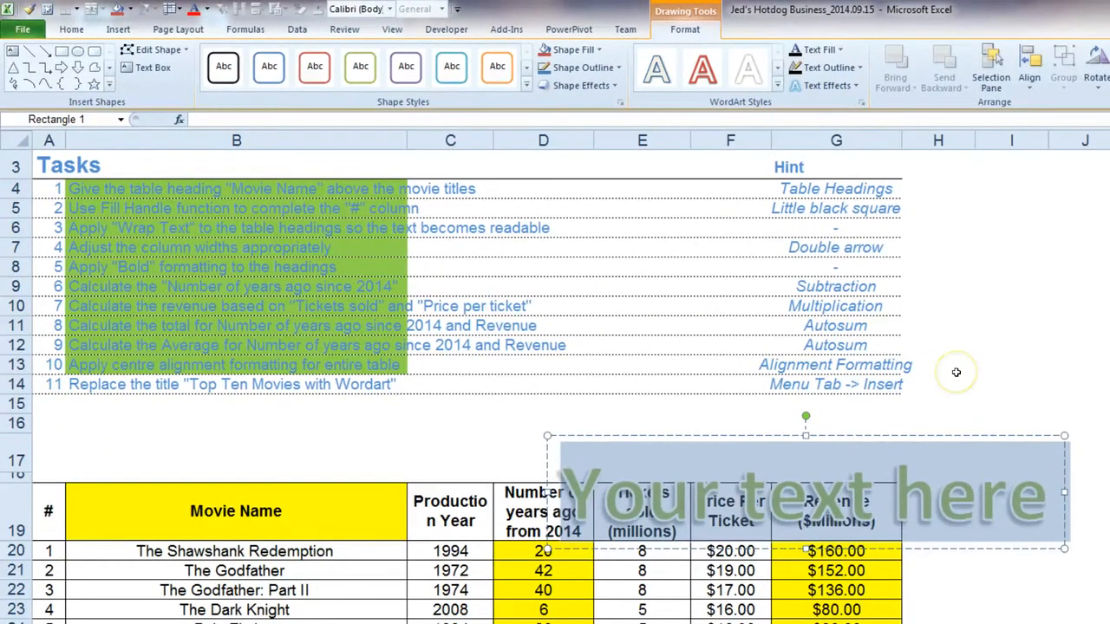
type("To")
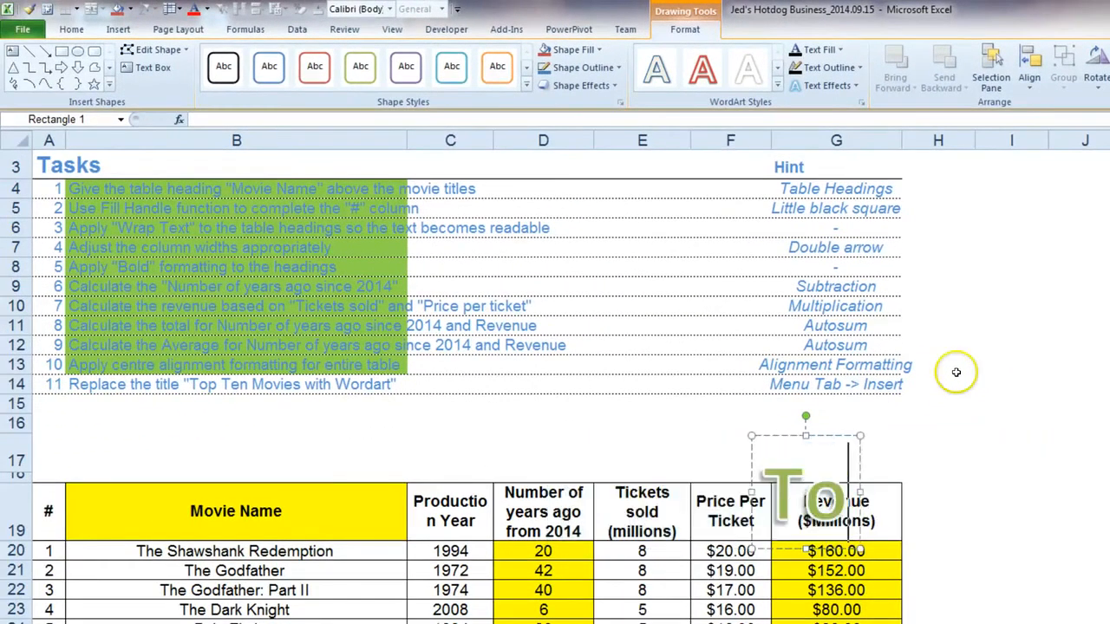
type("p Ten Movies")
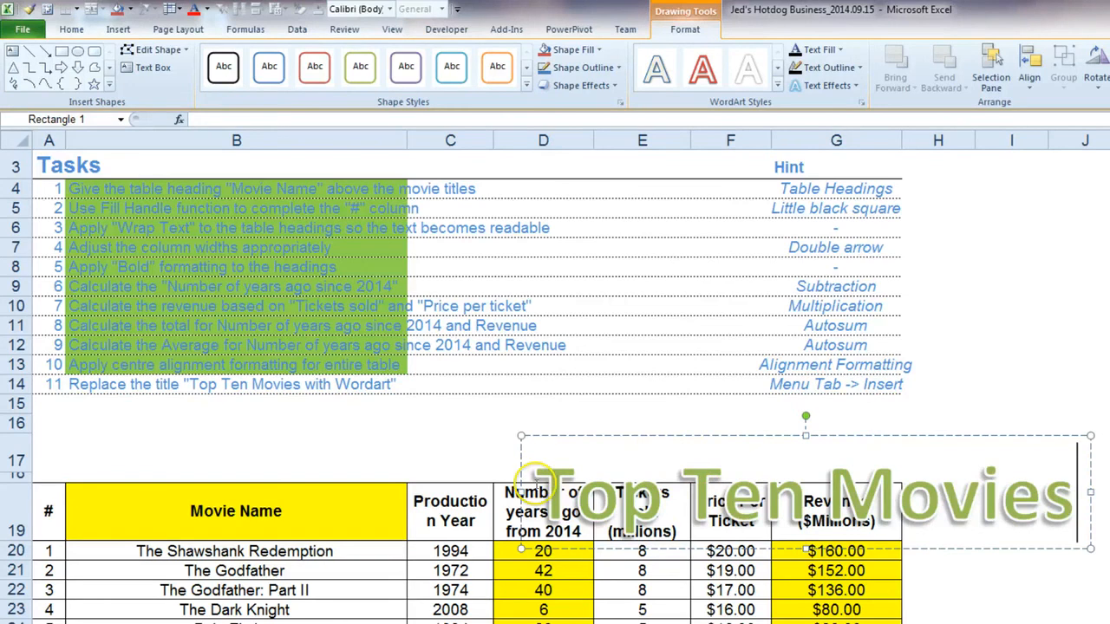
Set the WordArt title's font size to 48 and move it above the movie table, around rows 15 to 17.
triple_click(535, 487)
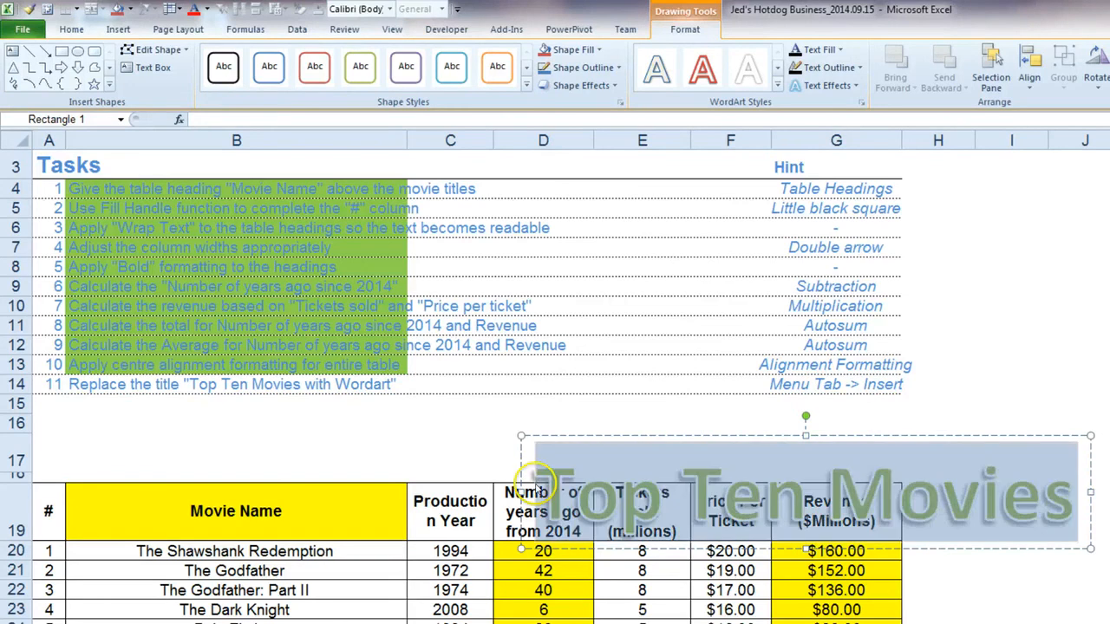
left_click(71, 30)
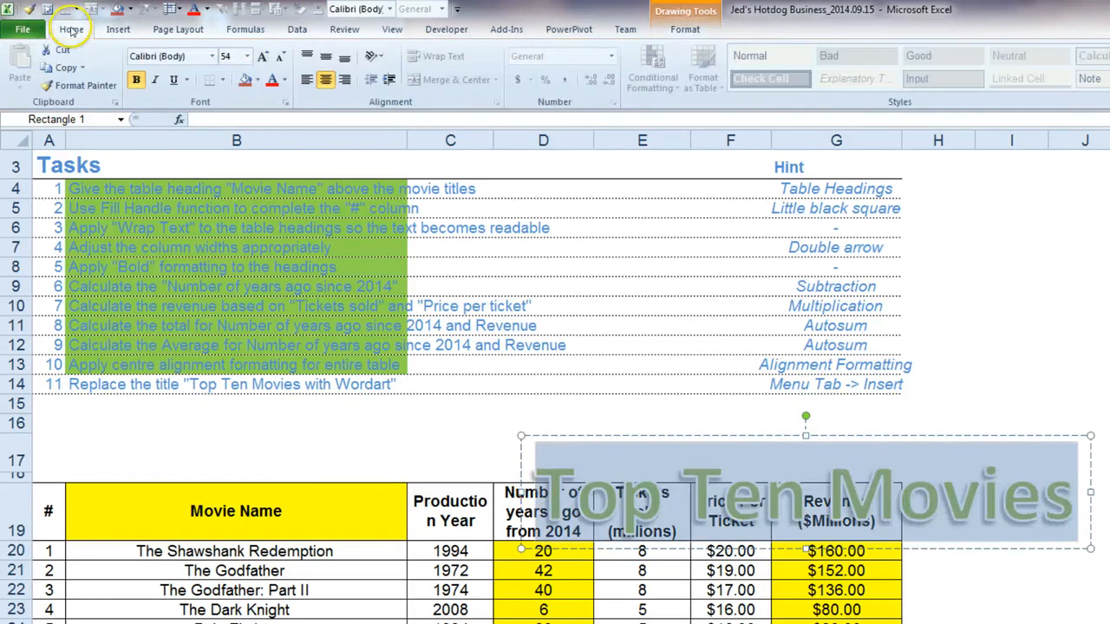
left_click(247, 56)
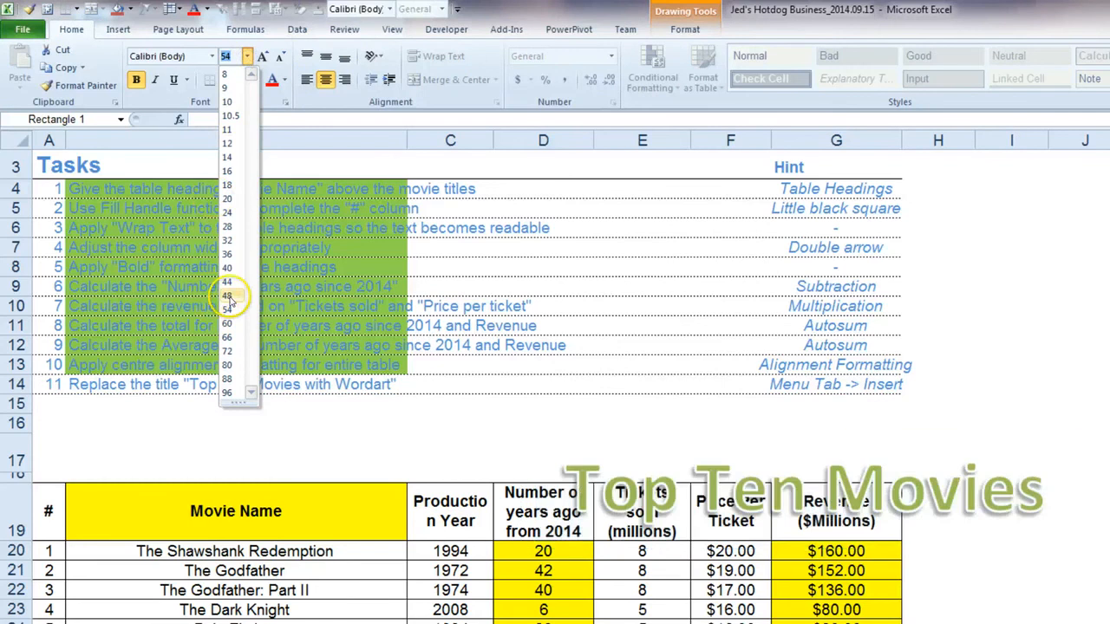
left_click(227, 296)
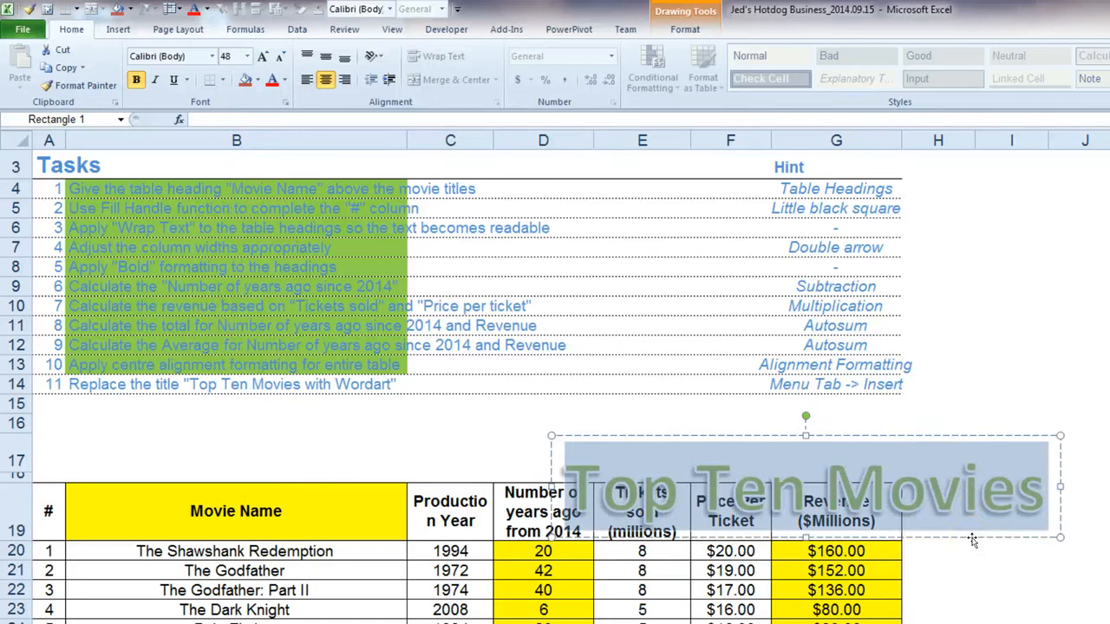
left_click_drag(972, 540, 644, 497)
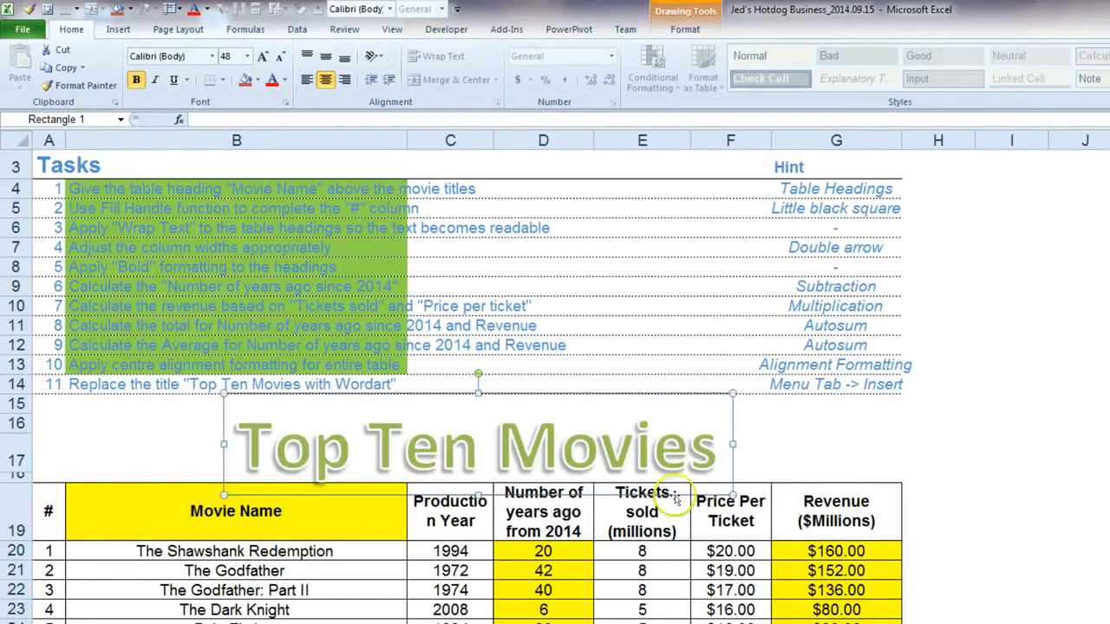
left_click(988, 464)
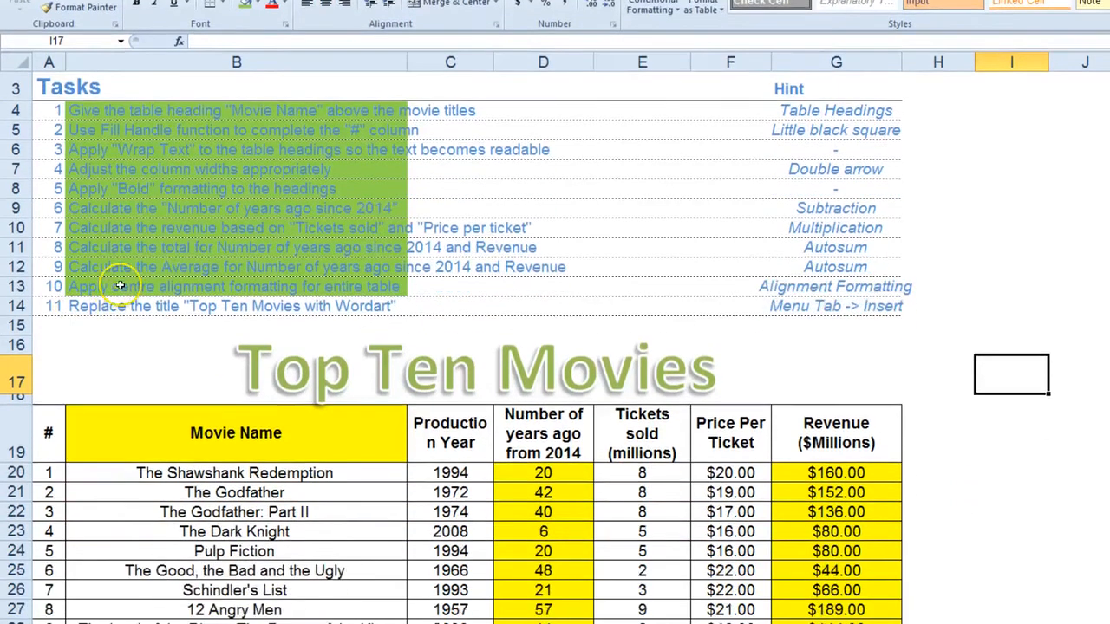
Shade the task 11 cell B14 green to mark the WordArt title task as finished.
left_click(74, 384)
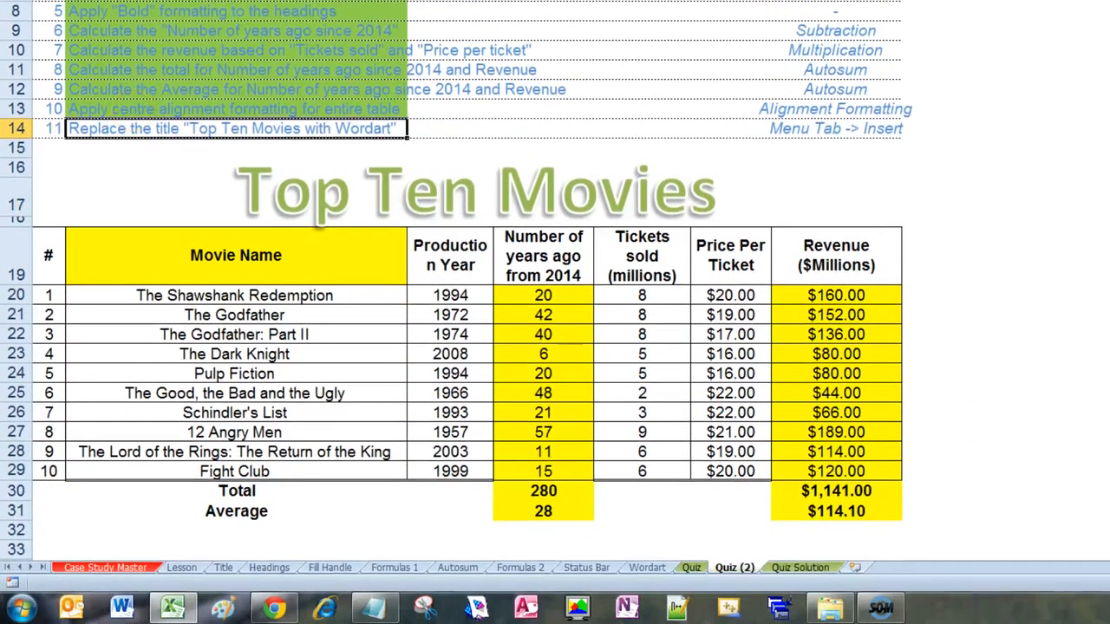
left_click(177, 1)
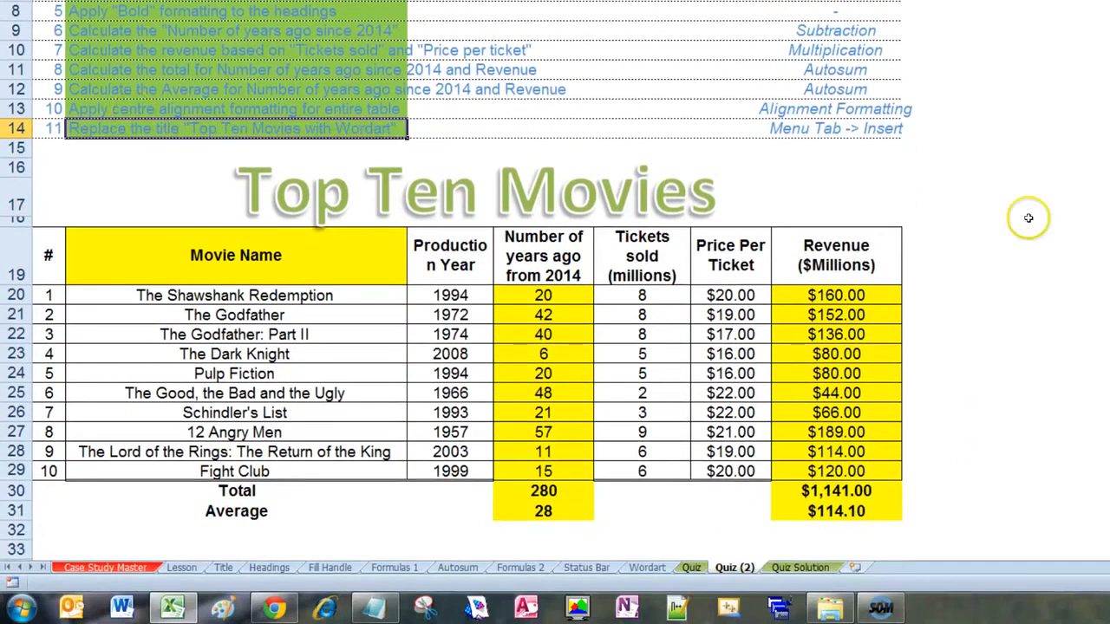
left_click(1107, 247)
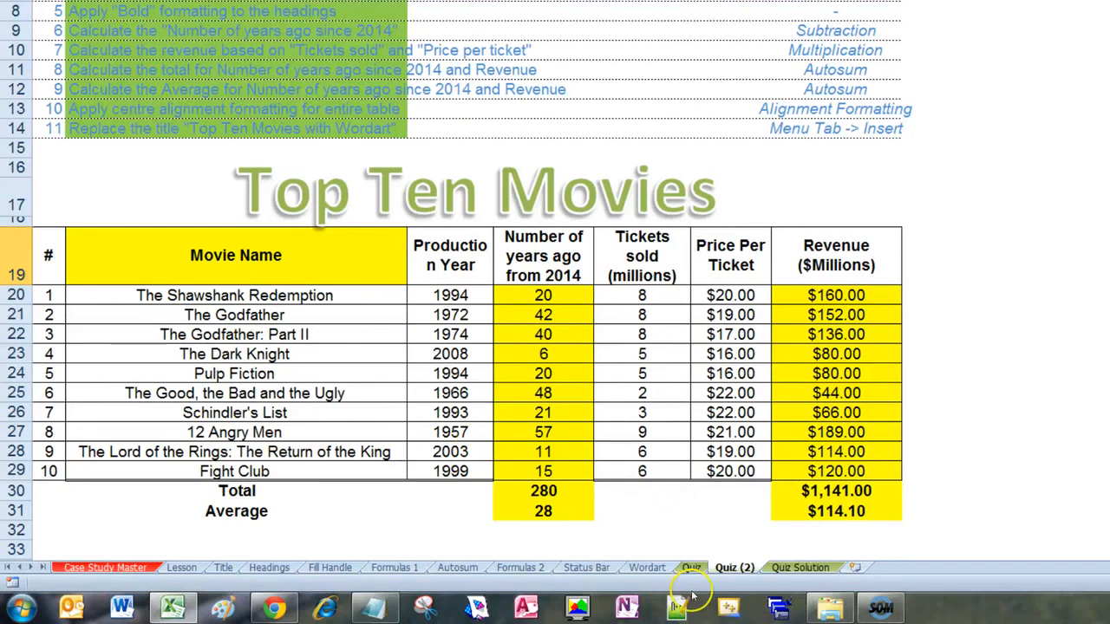
Compare the original table A17:G31 on the Quiz sheet with the completed table on the Quiz (2) sheet.
left_click(691, 567)
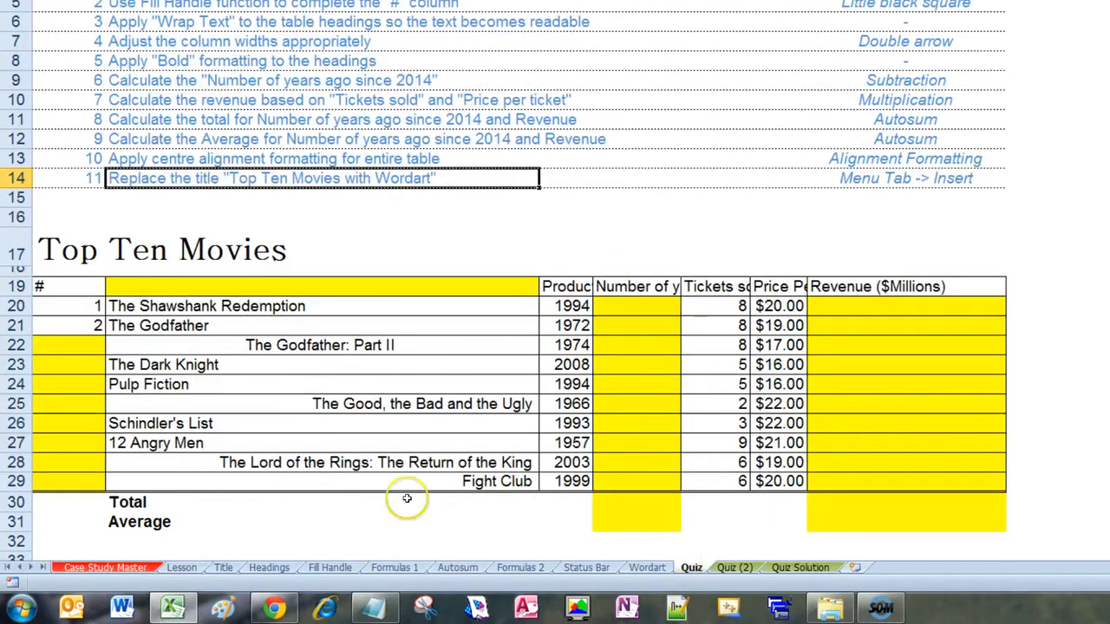
left_click_drag(44, 253, 846, 522)
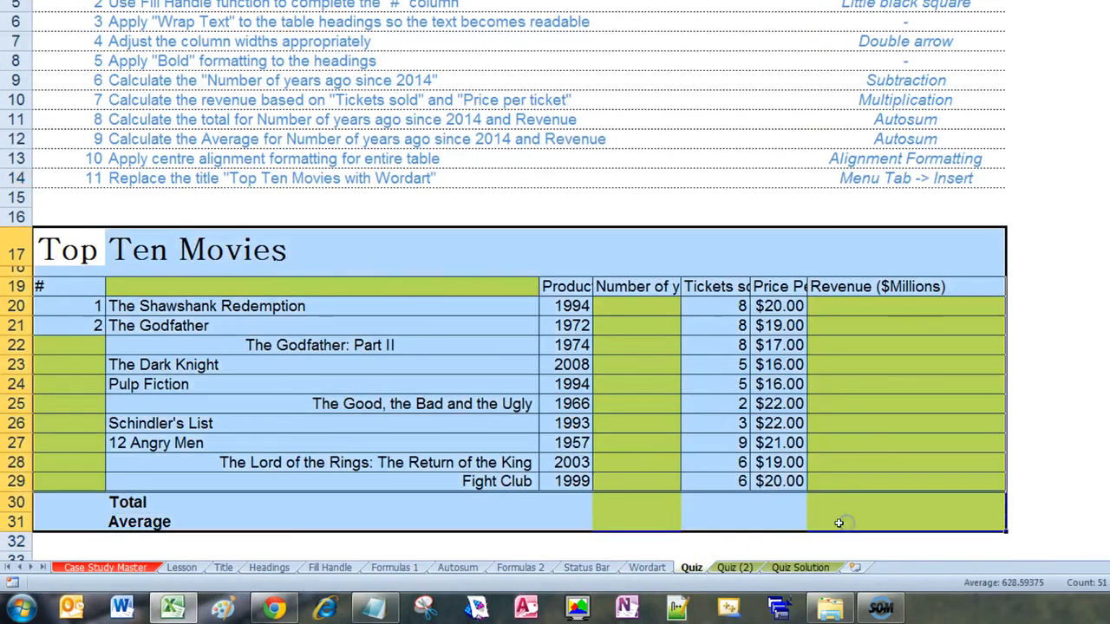
left_click(734, 567)
left_click(1101, 374)
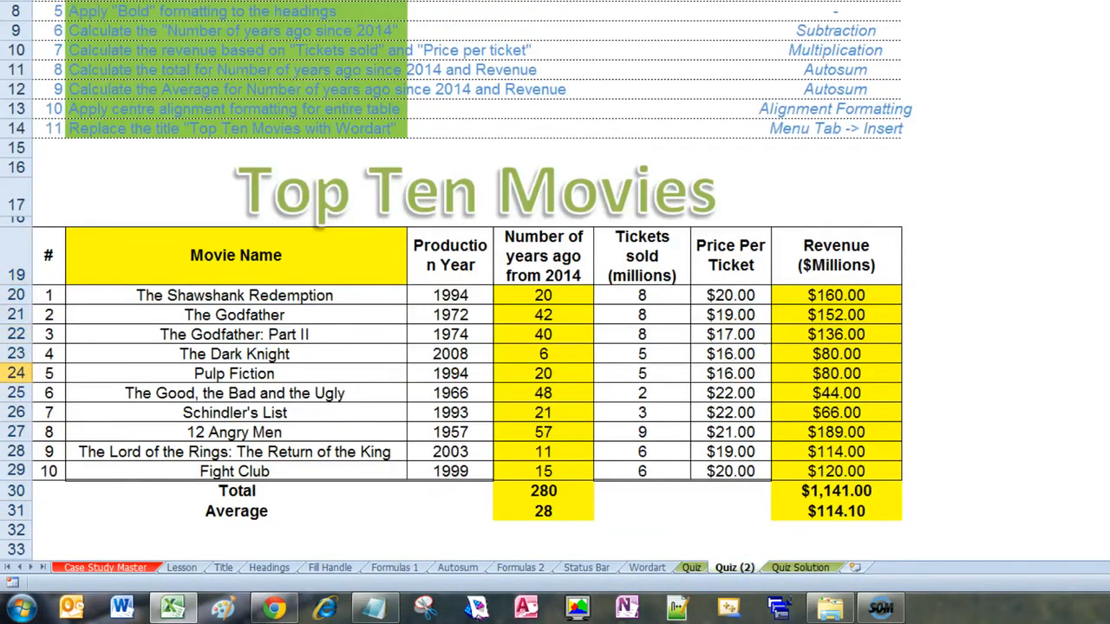